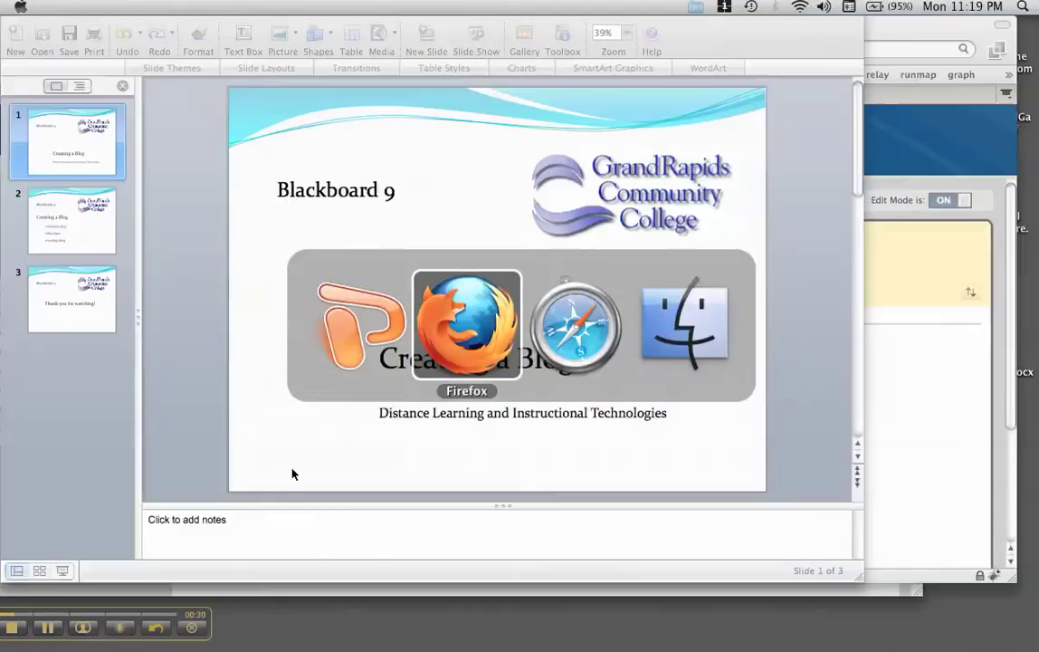
Switch from PowerPoint to Firefox and open the course's Assignments area.
key(super+Tab)
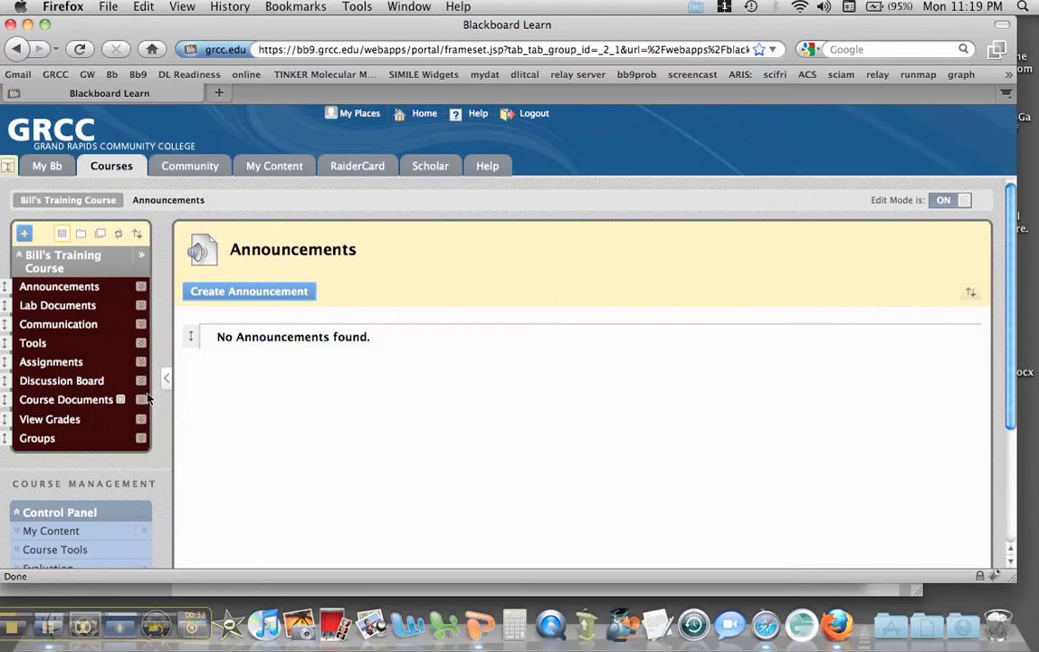
click(43, 363)
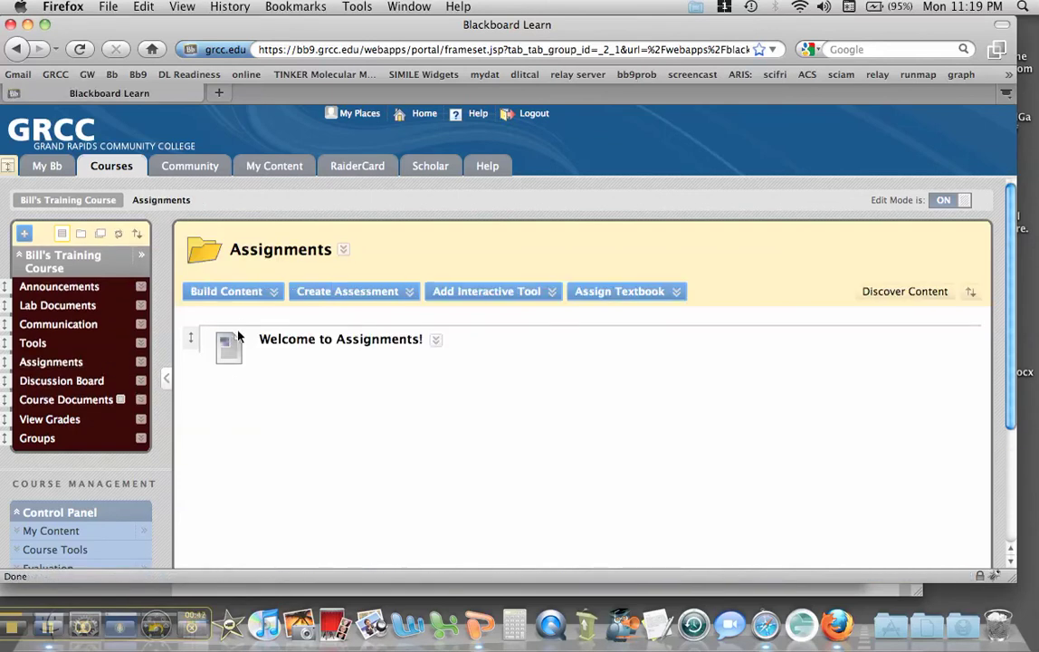
Add a Blog interactive tool to Assignments and choose to create a brand-new blog.
mouse_move(489, 297)
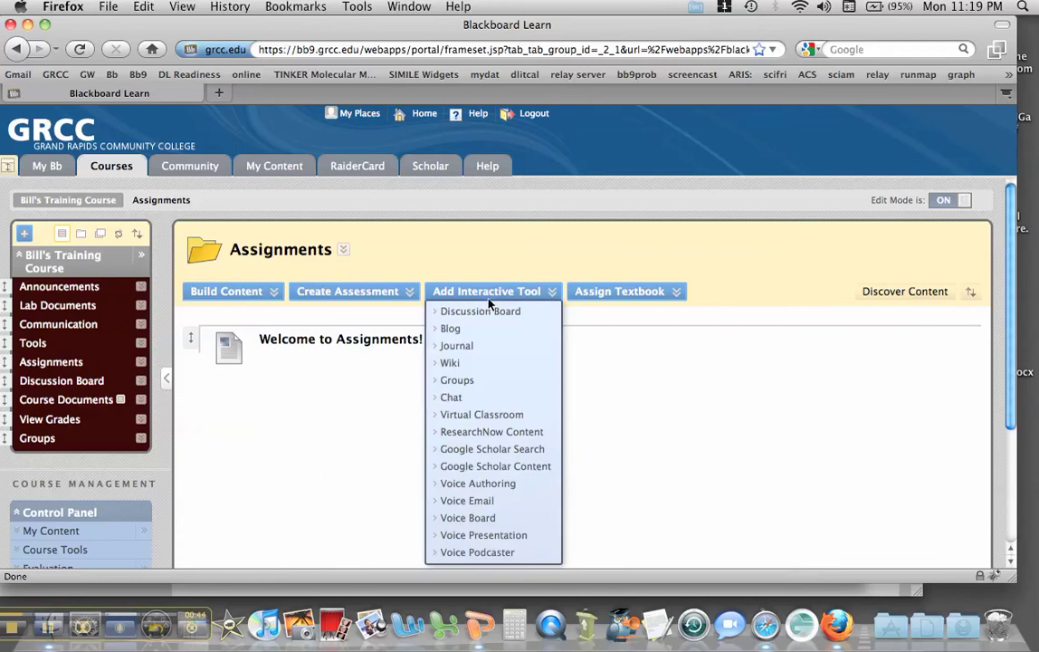
click(452, 328)
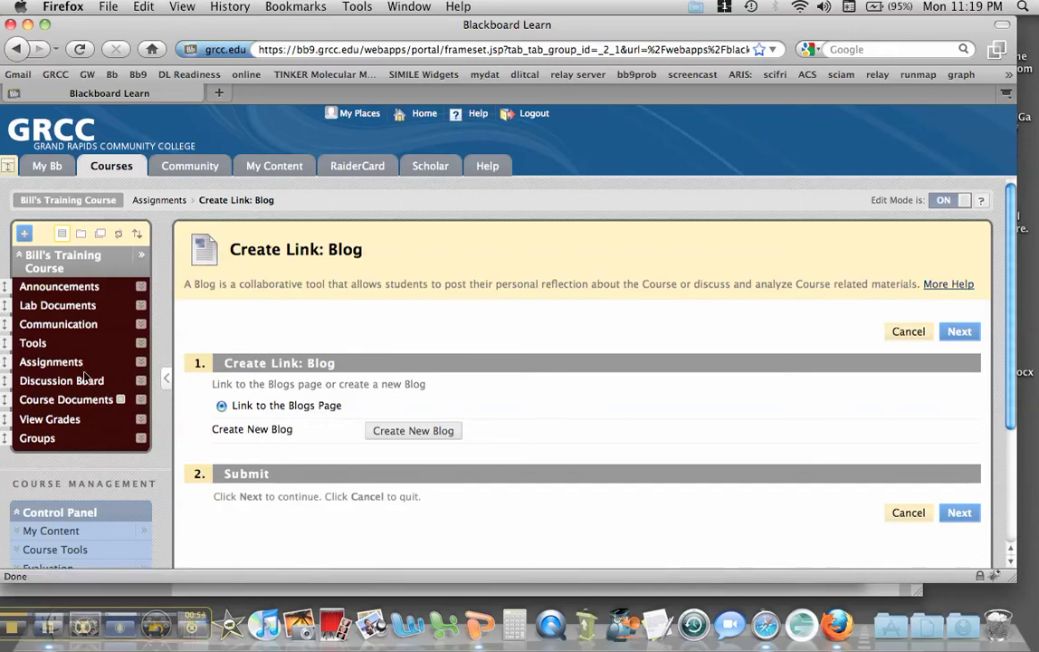
click(384, 433)
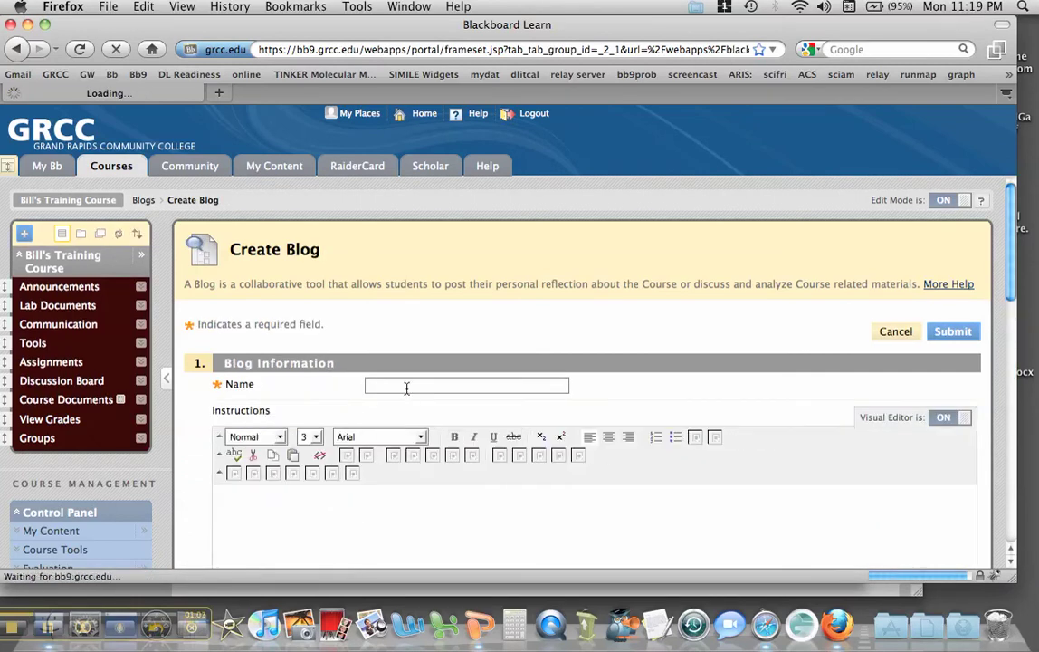
Name the blog 'Introductions' with the instructions 'Please tell us about yourself.'.
click(406, 386)
text(In)
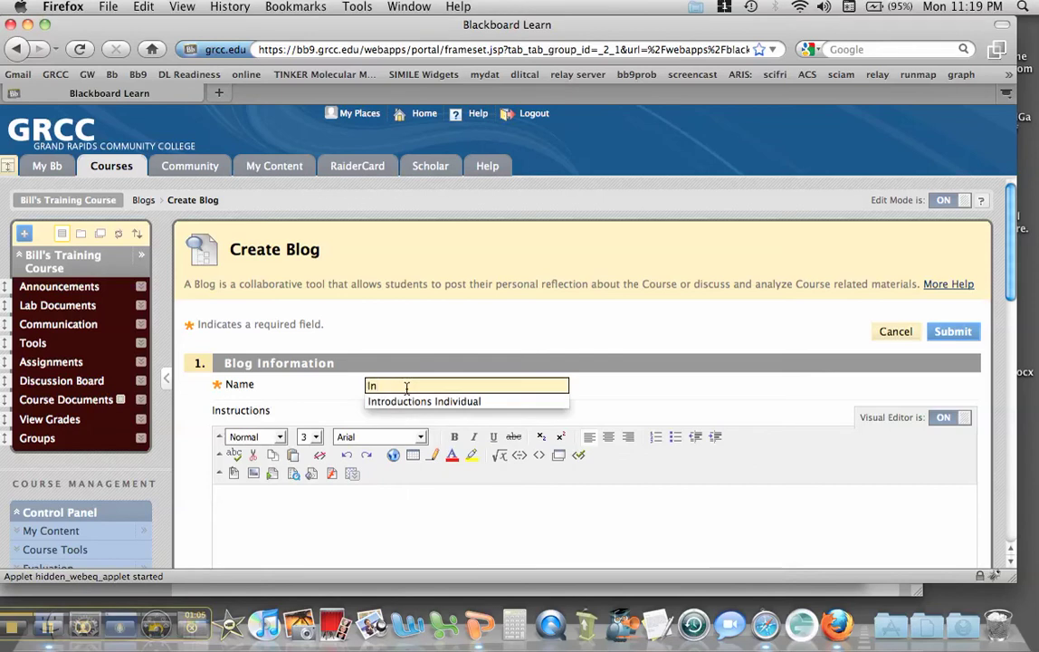
text(troductions)
click(395, 520)
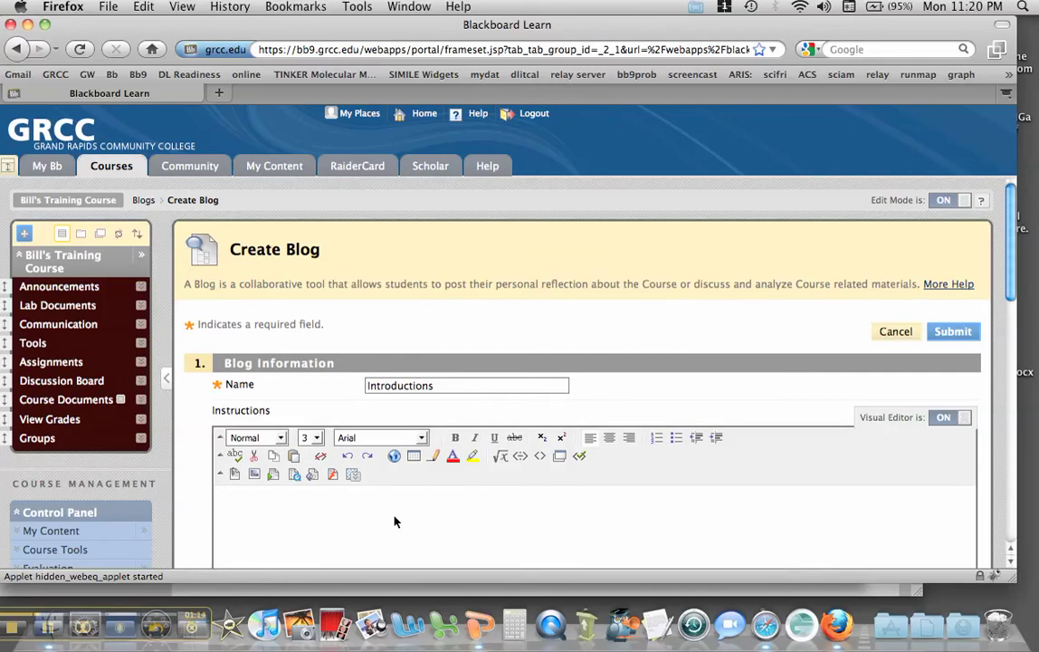
text(Please tell us about yourself.)
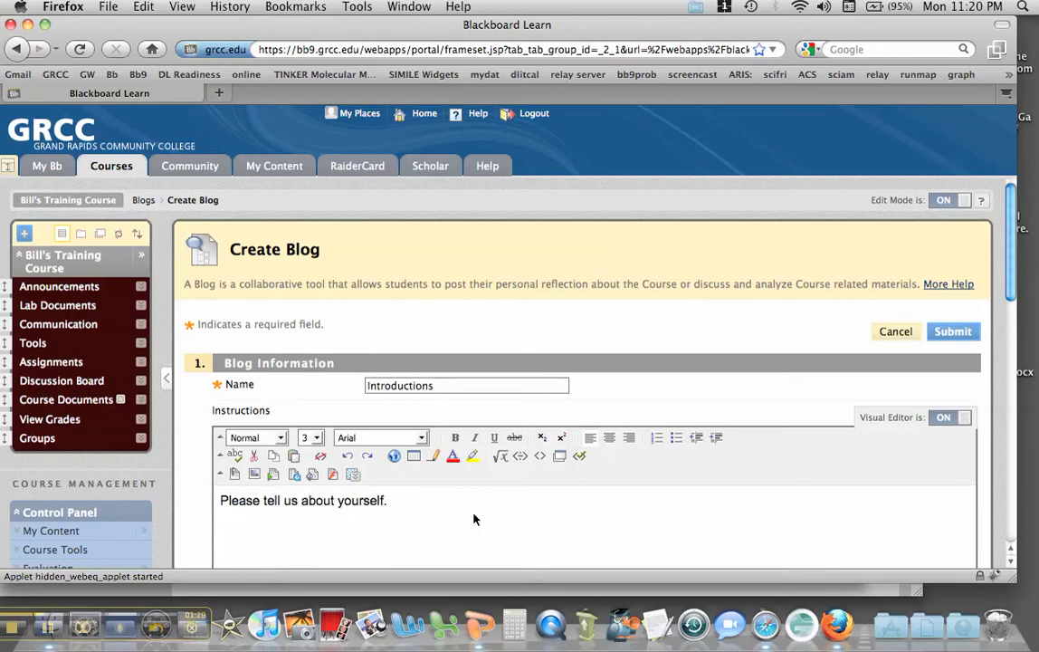
scroll(474, 519, down, 1)
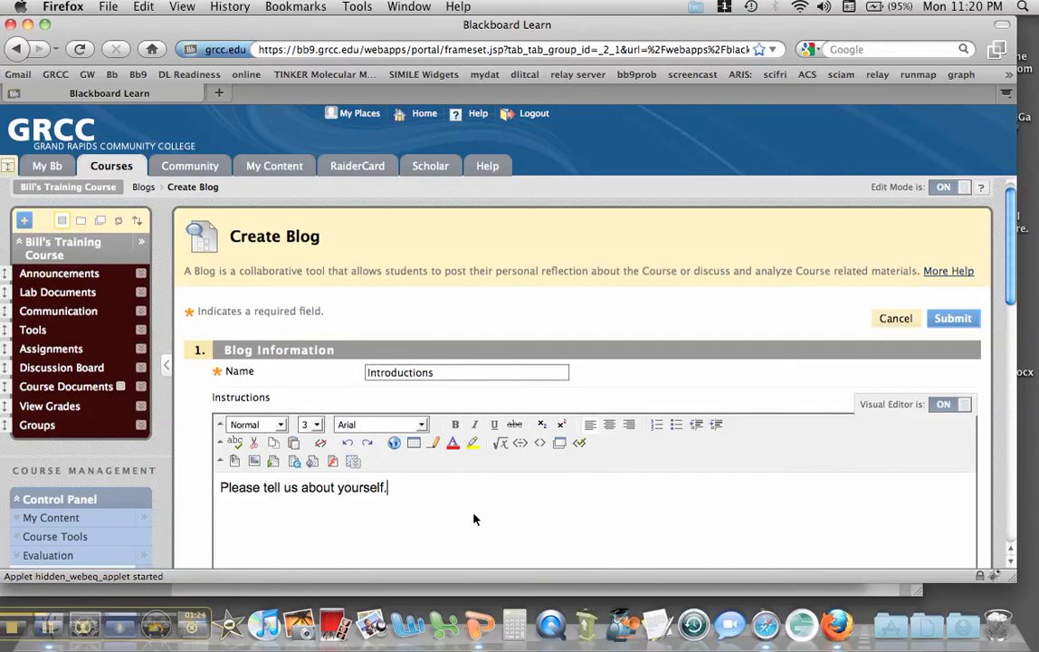
Turn off anonymous comments for the Introductions blog.
scroll(474, 518, down, 5)
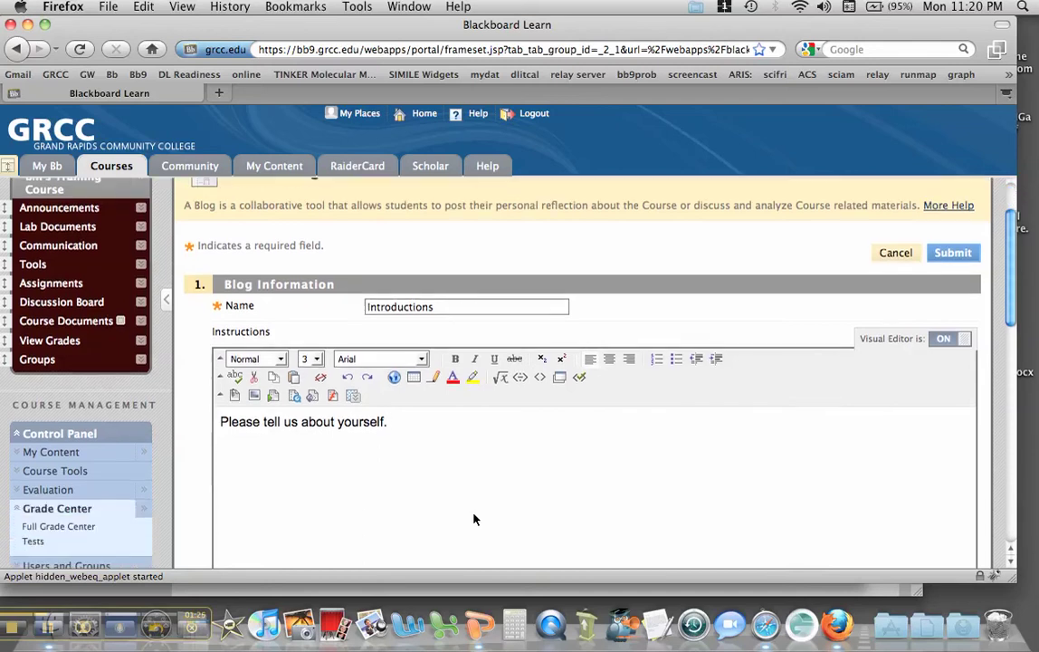
scroll(474, 519, down, 4)
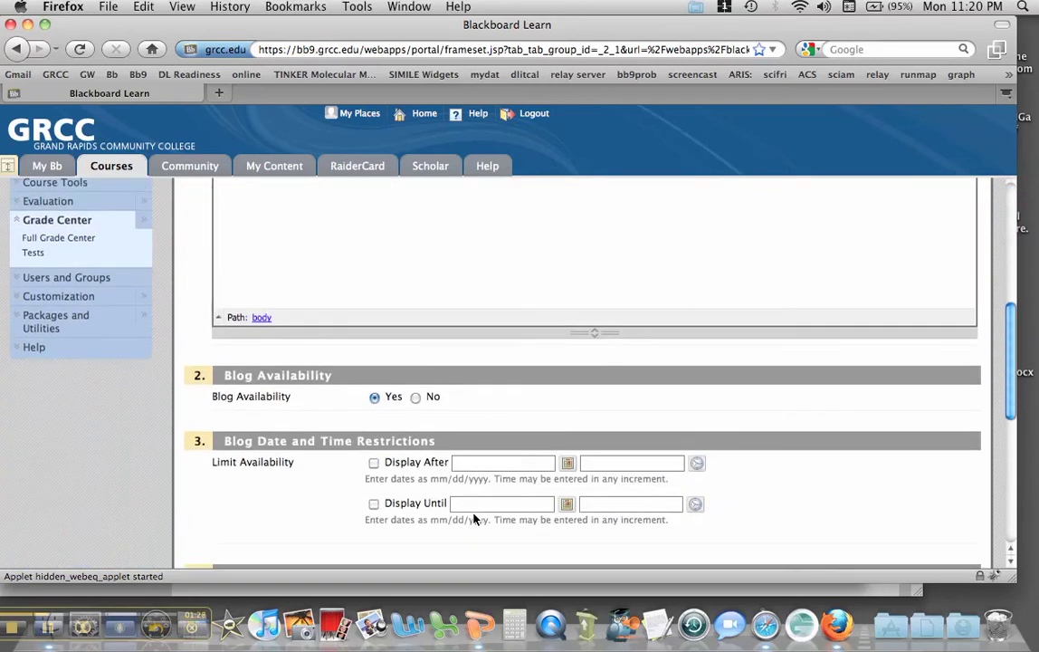
scroll(474, 519, down, 3)
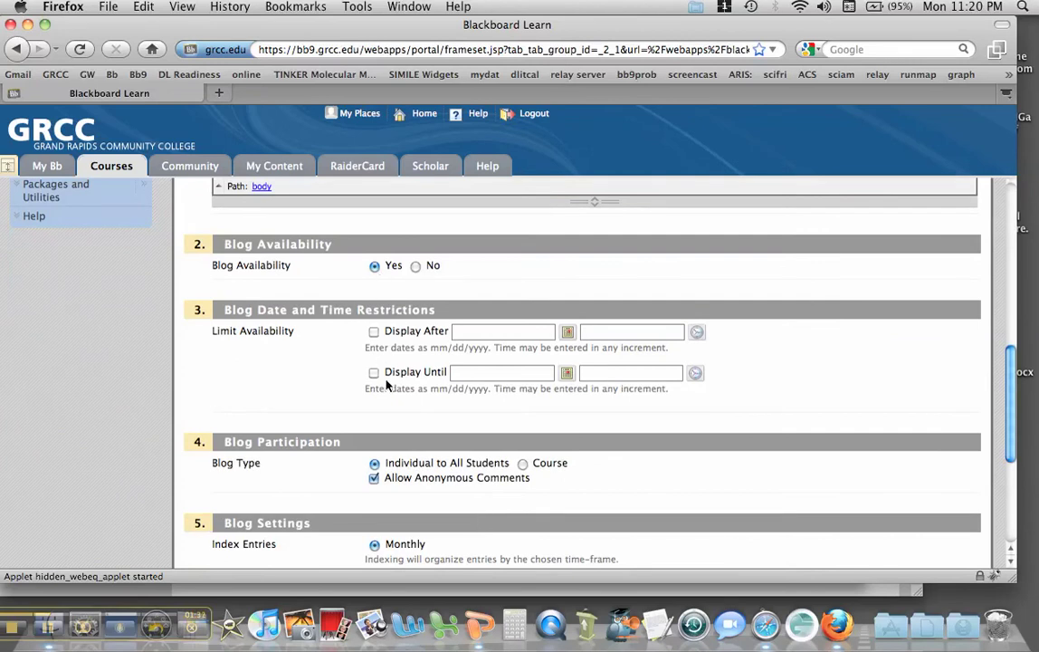
scroll(424, 440, down, 3)
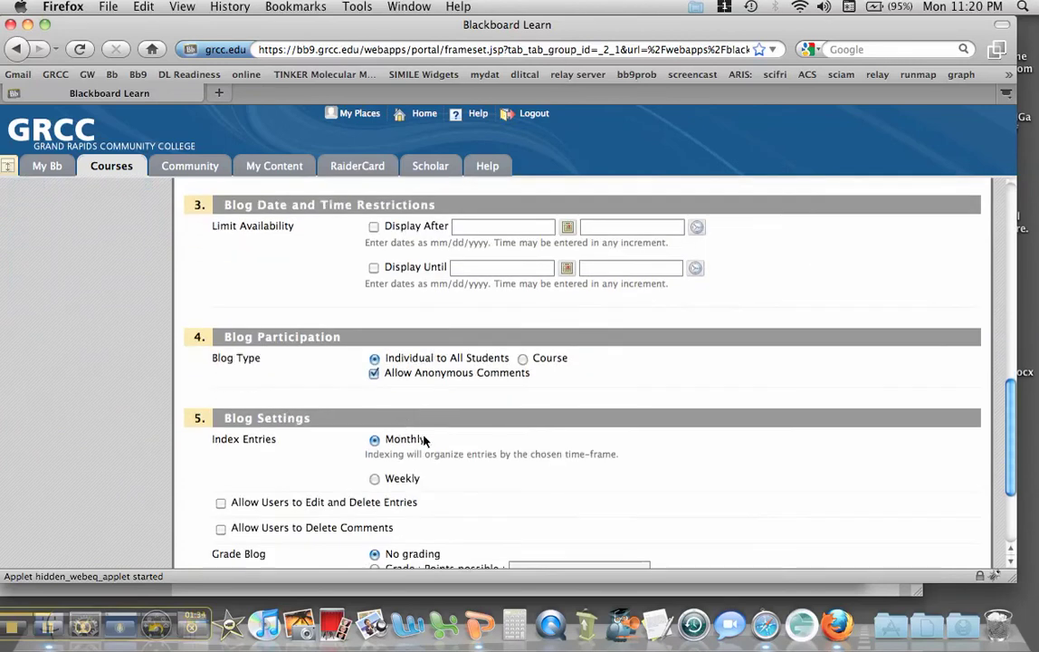
click(374, 374)
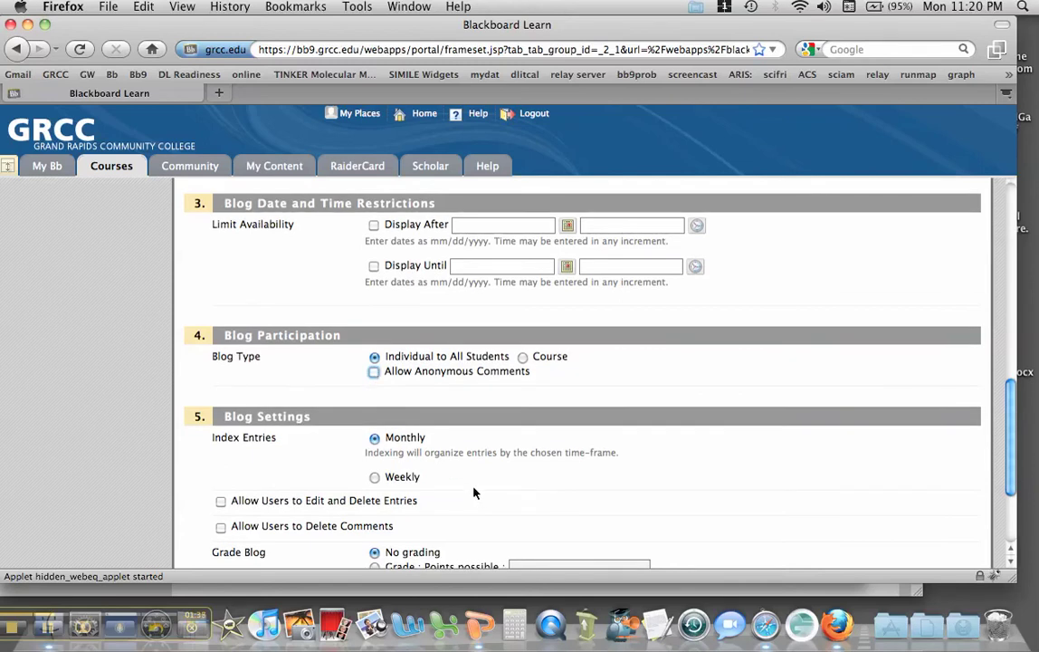
Make the blog graded with 5 points possible and submit it.
scroll(475, 494, down, 1)
scroll(475, 493, down, 2)
scroll(461, 494, down, 1)
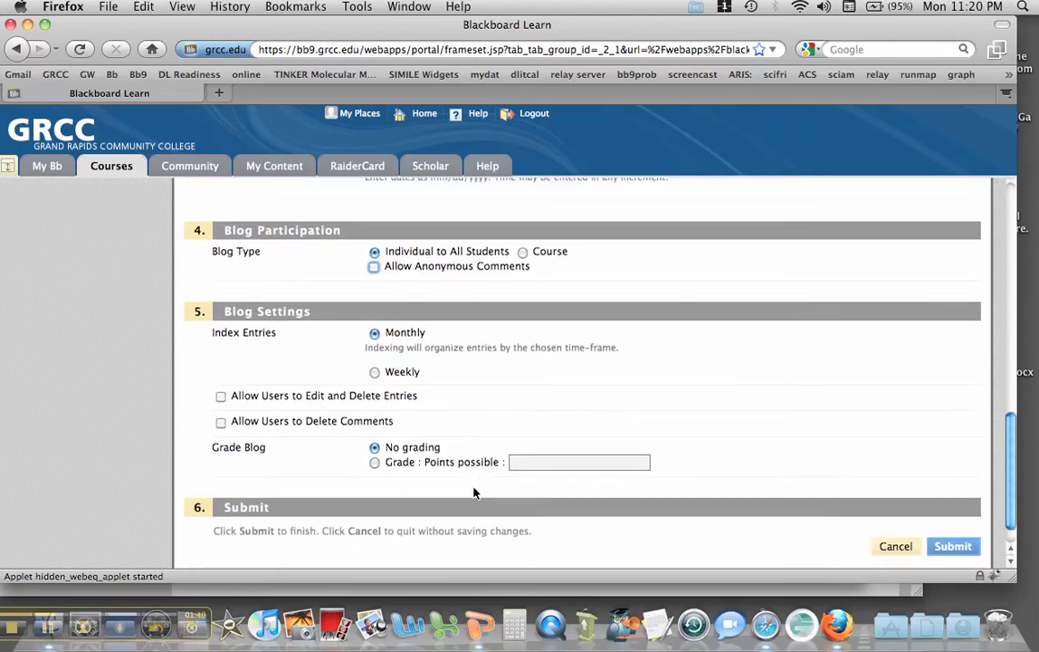
click(374, 462)
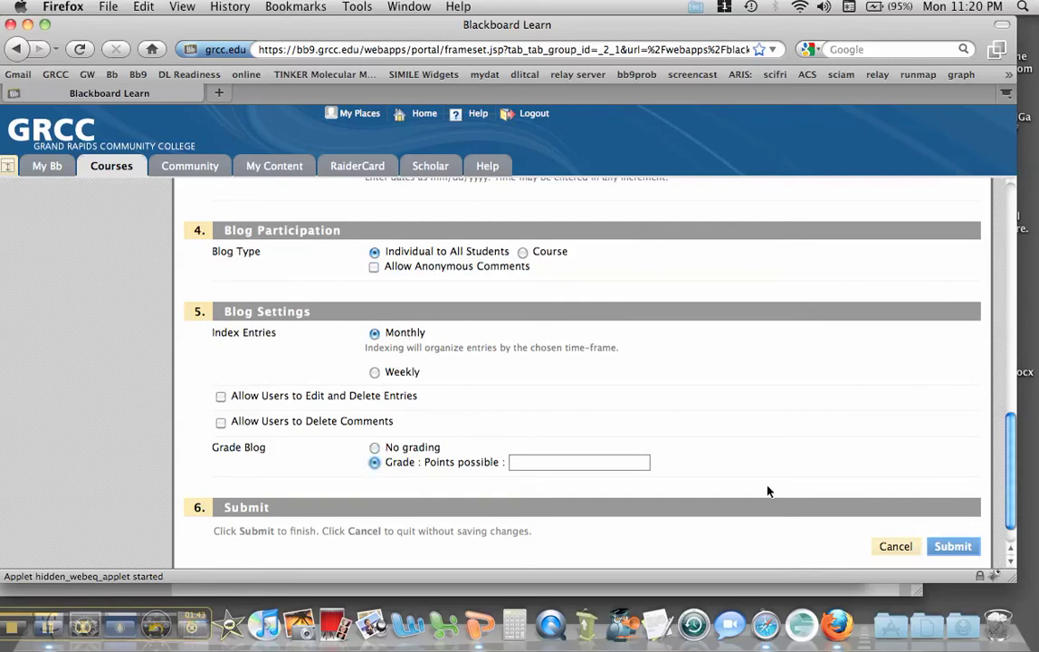
click(645, 465)
text(5)
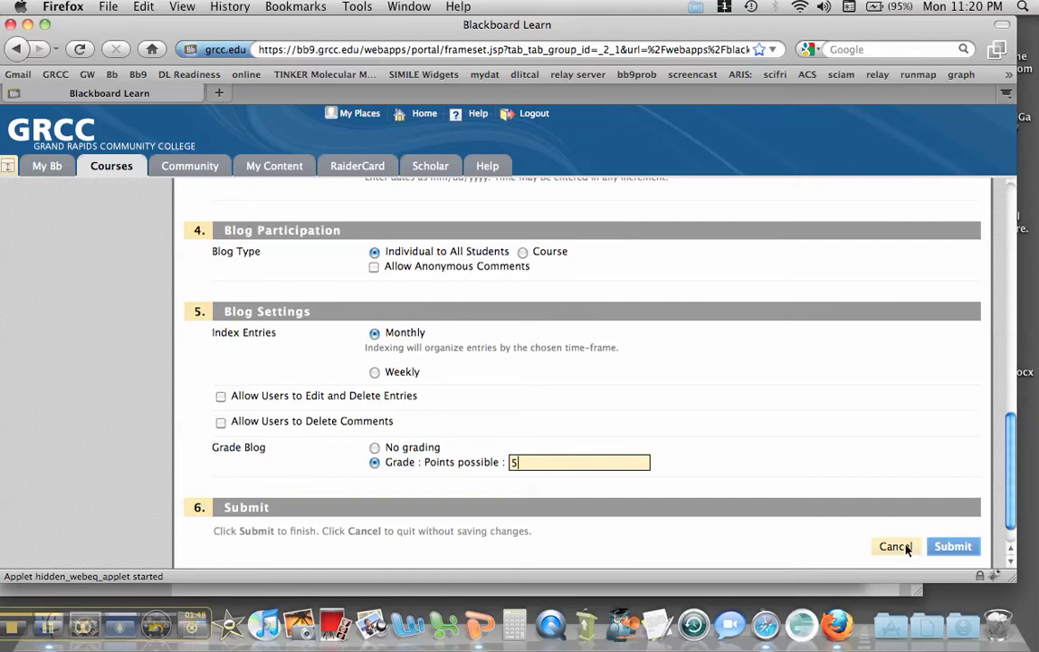
click(943, 554)
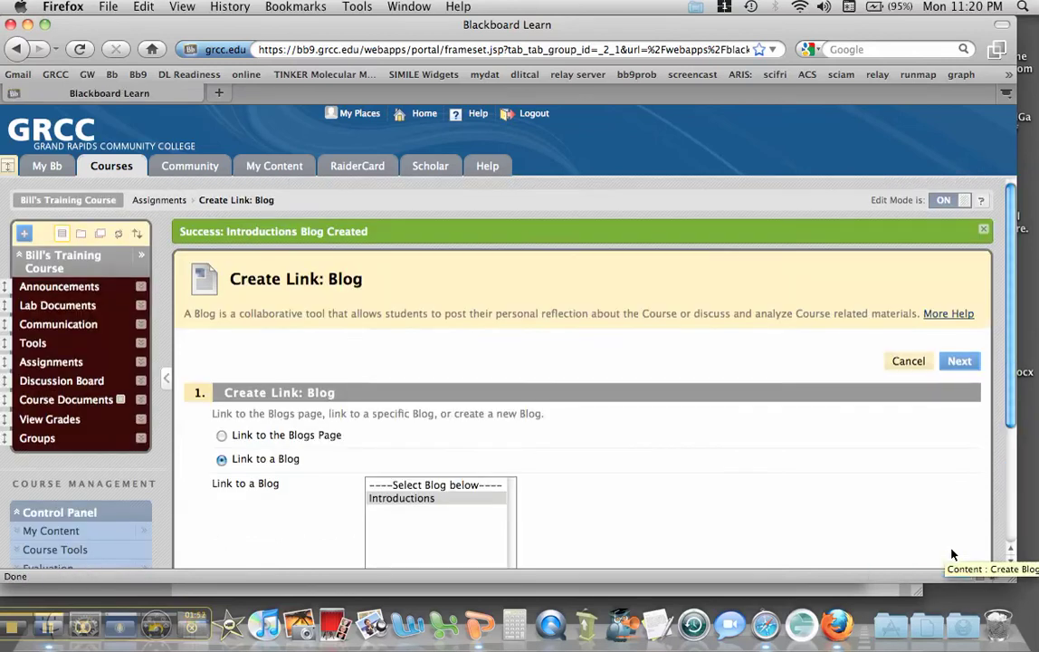
Choose the Introductions blog as the link target and continue.
scroll(735, 486, down, 3)
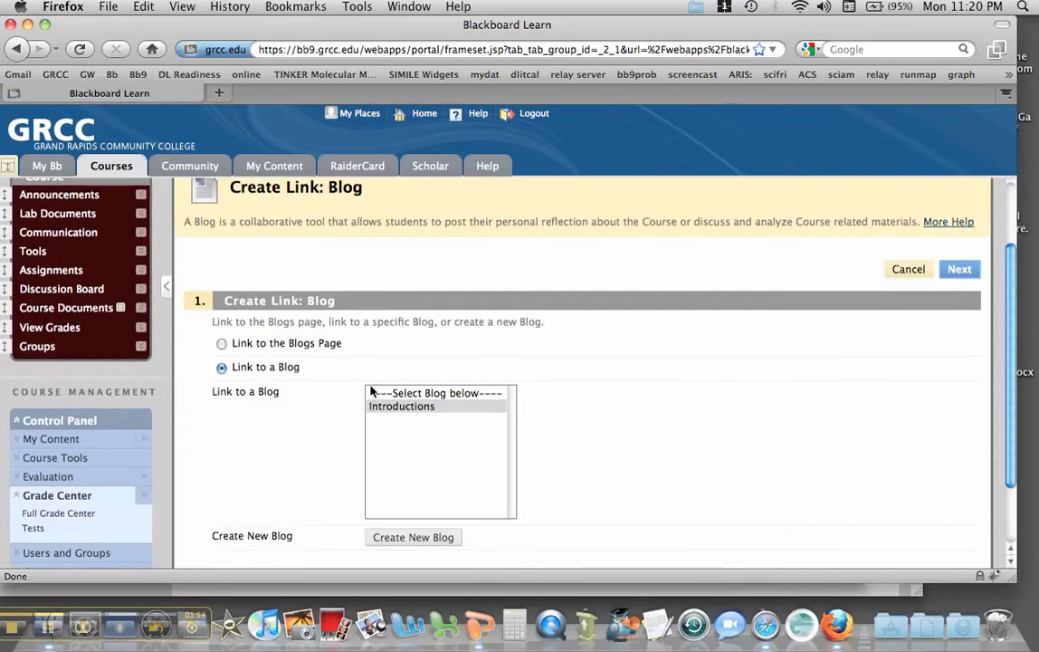
scroll(380, 417, up, 2)
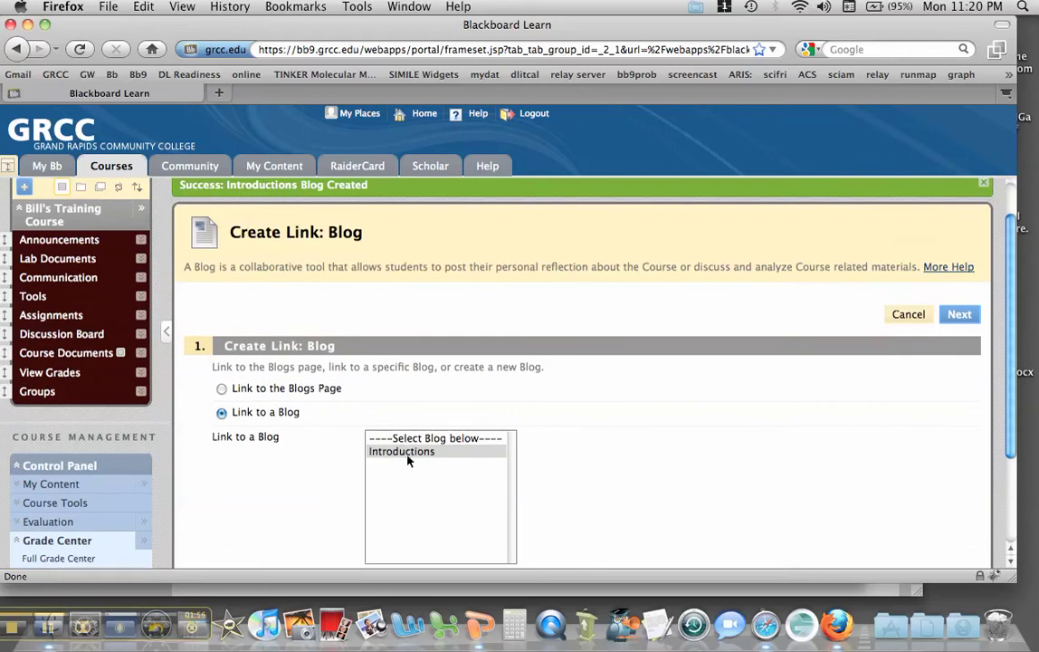
click(958, 316)
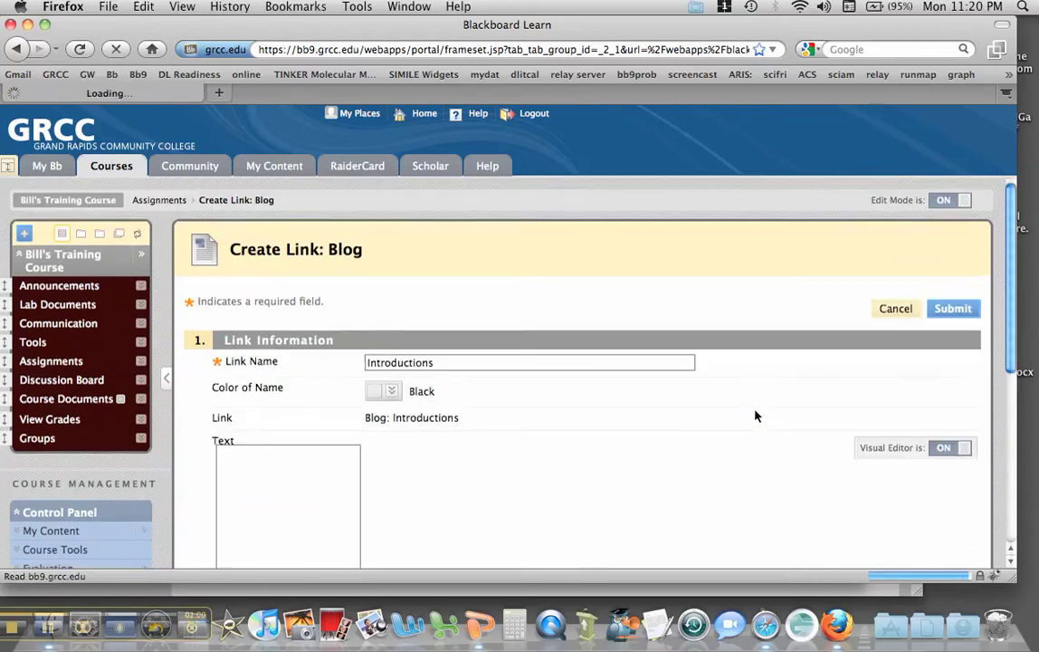
Submit the Introductions link into Assignments, then bring the student's course window forward.
scroll(749, 435, down, 3)
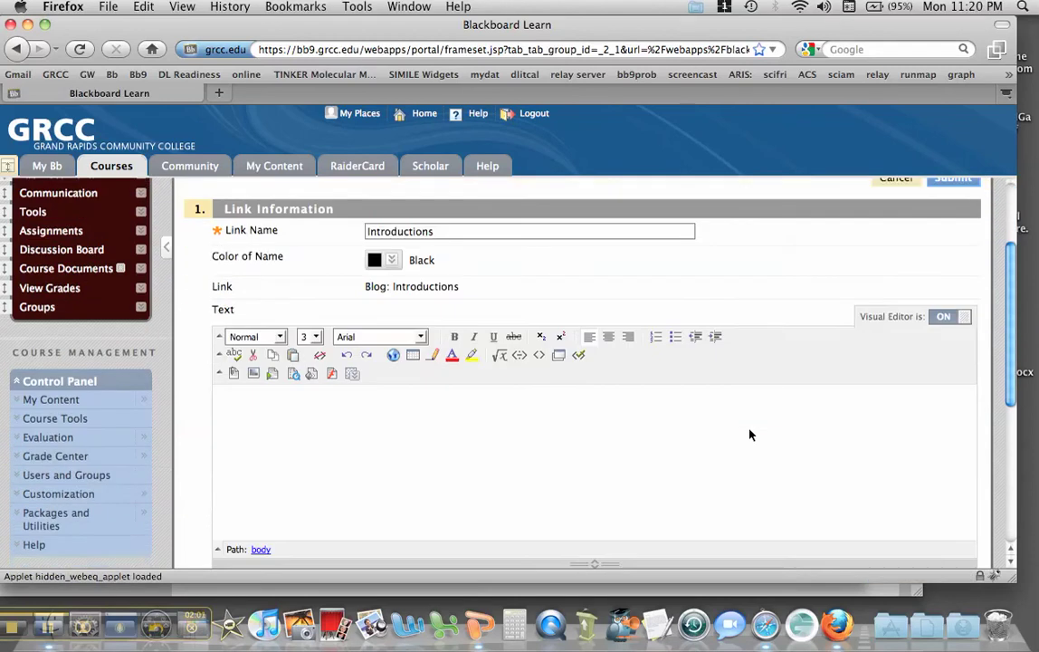
click(681, 452)
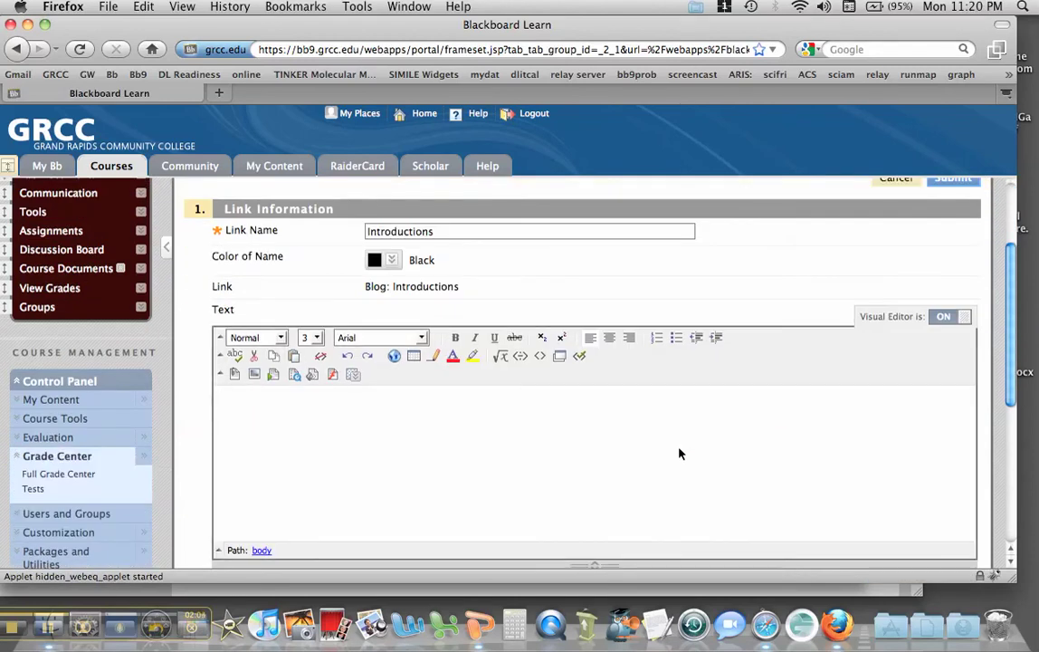
scroll(681, 453, down, 3)
scroll(681, 452, up, 3)
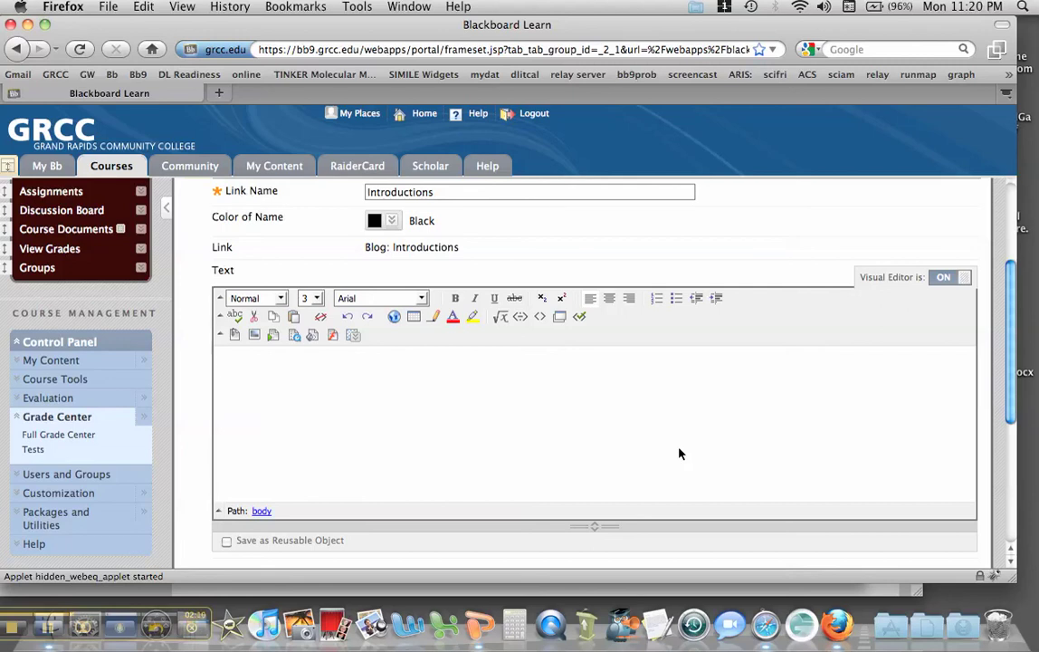
scroll(705, 455, down, 6)
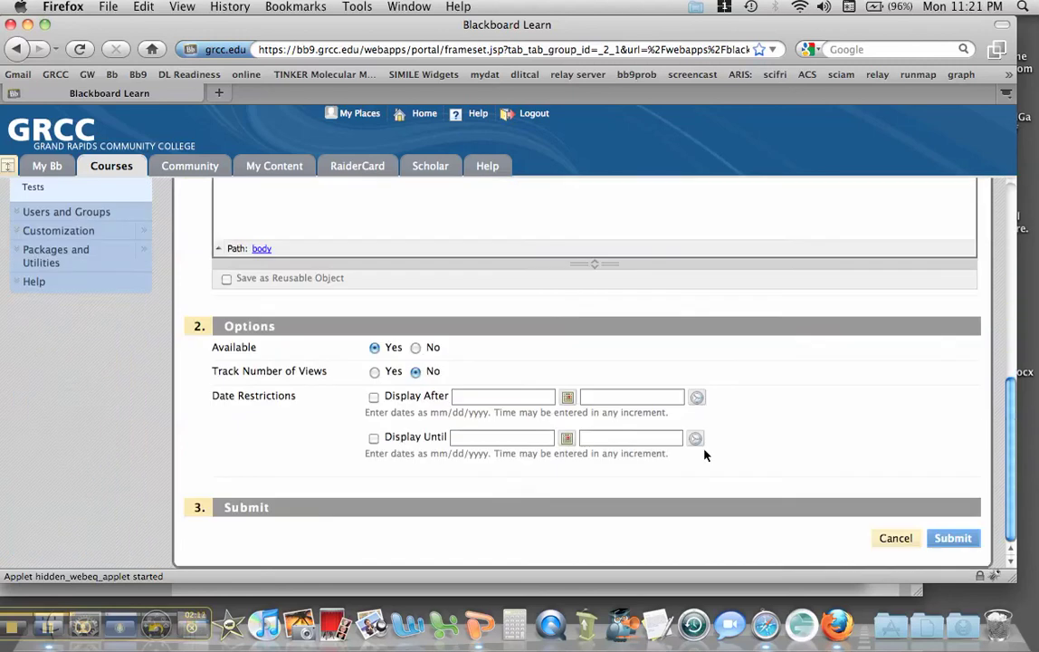
click(953, 538)
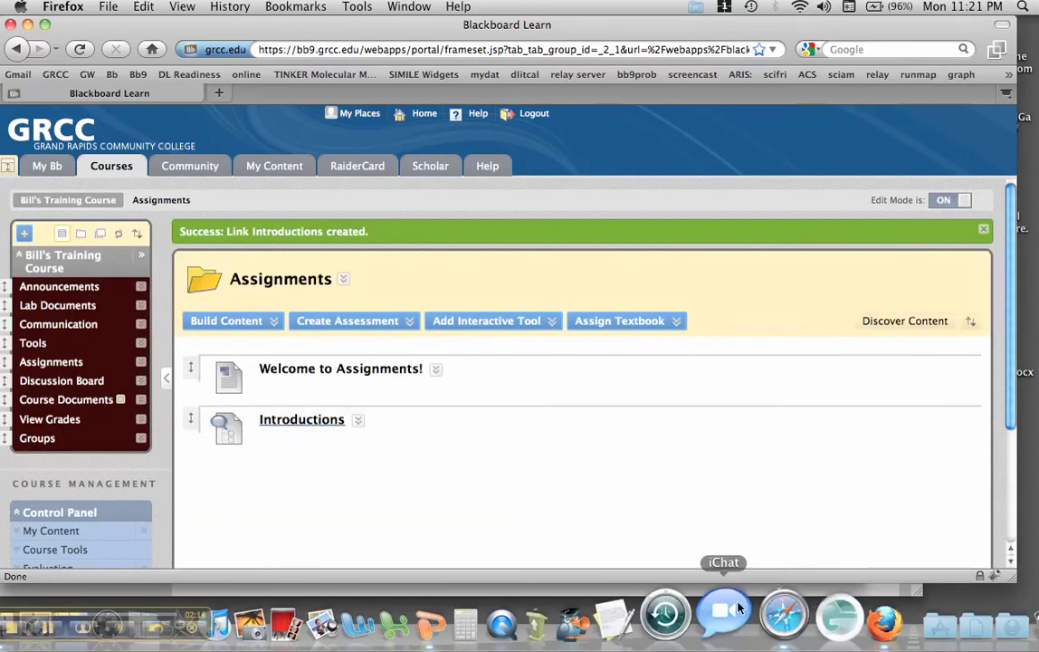
click(756, 614)
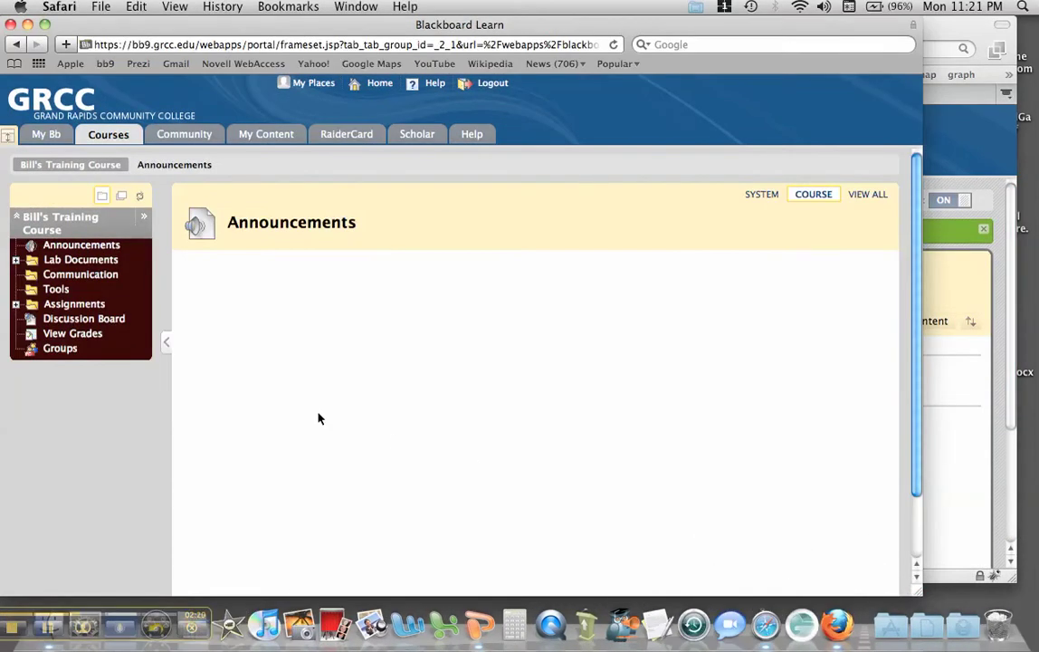
As the student, post an Introductions blog entry titled 'Test student' saying 'Hi!'.
click(76, 306)
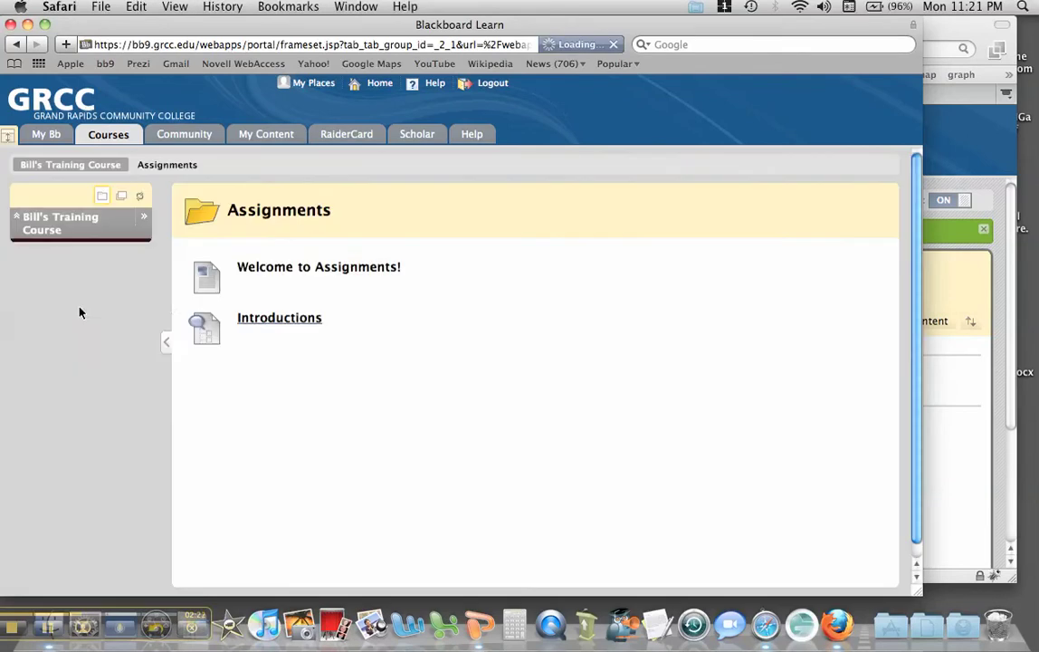
click(280, 319)
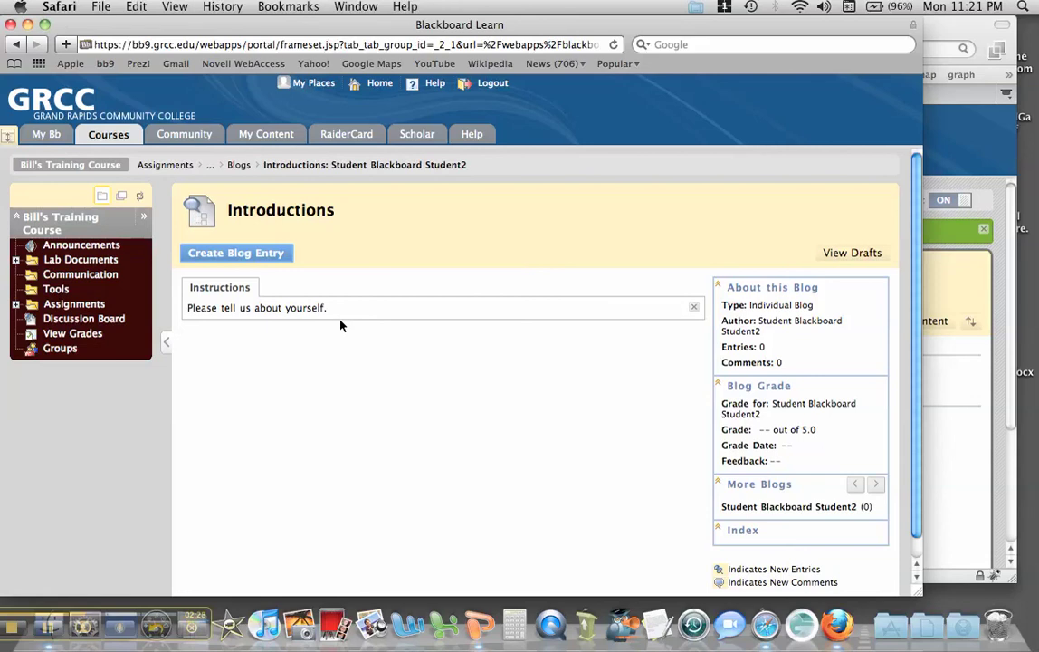
click(255, 259)
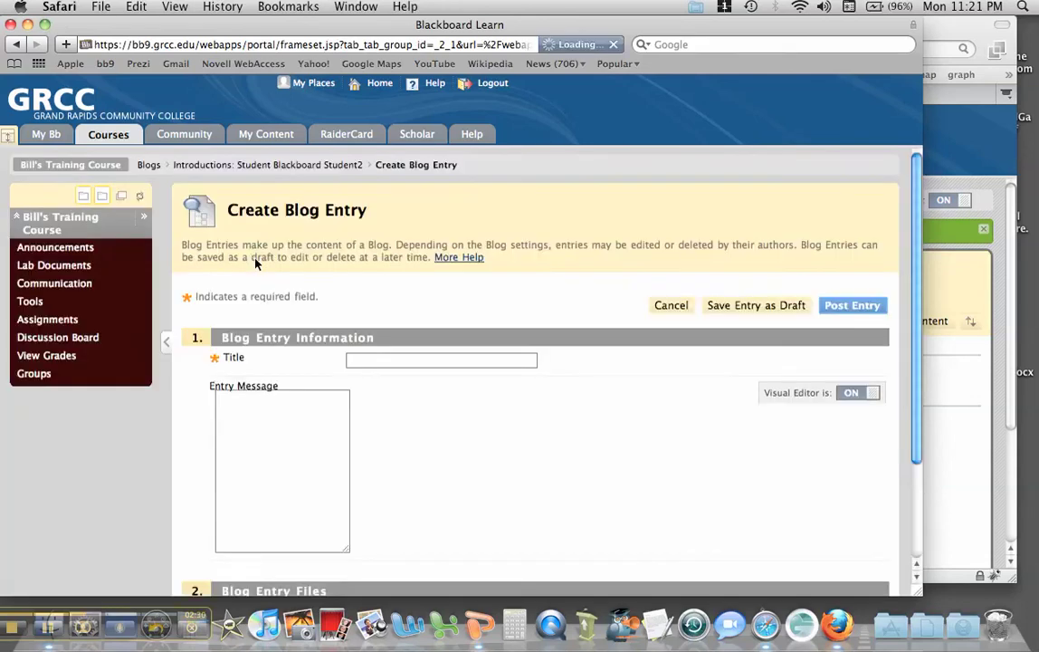
click(373, 361)
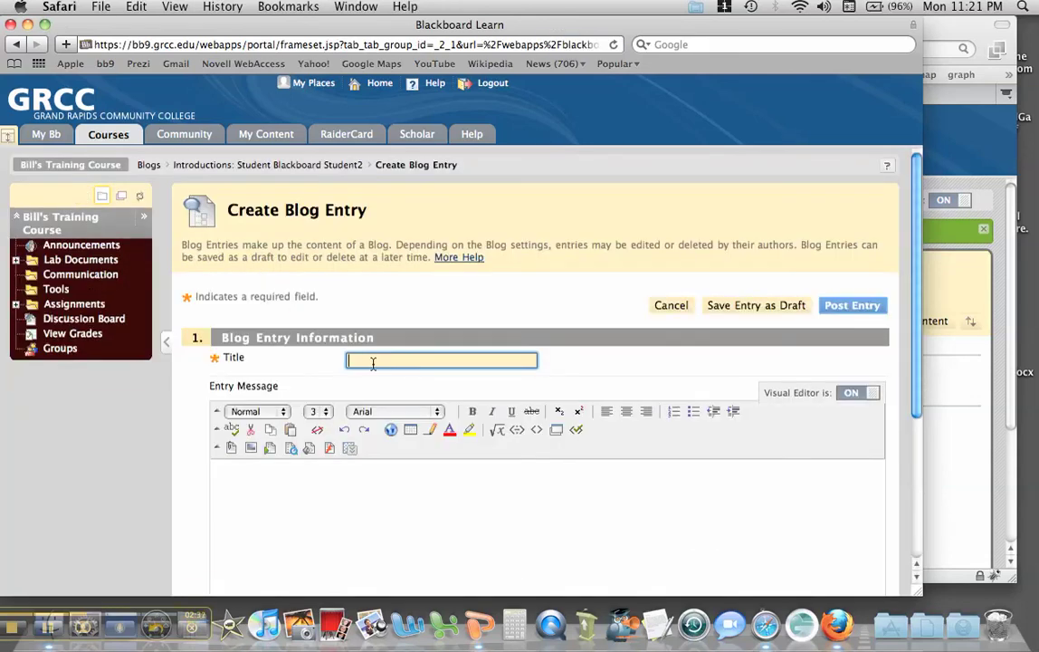
text(Test student)
click(385, 508)
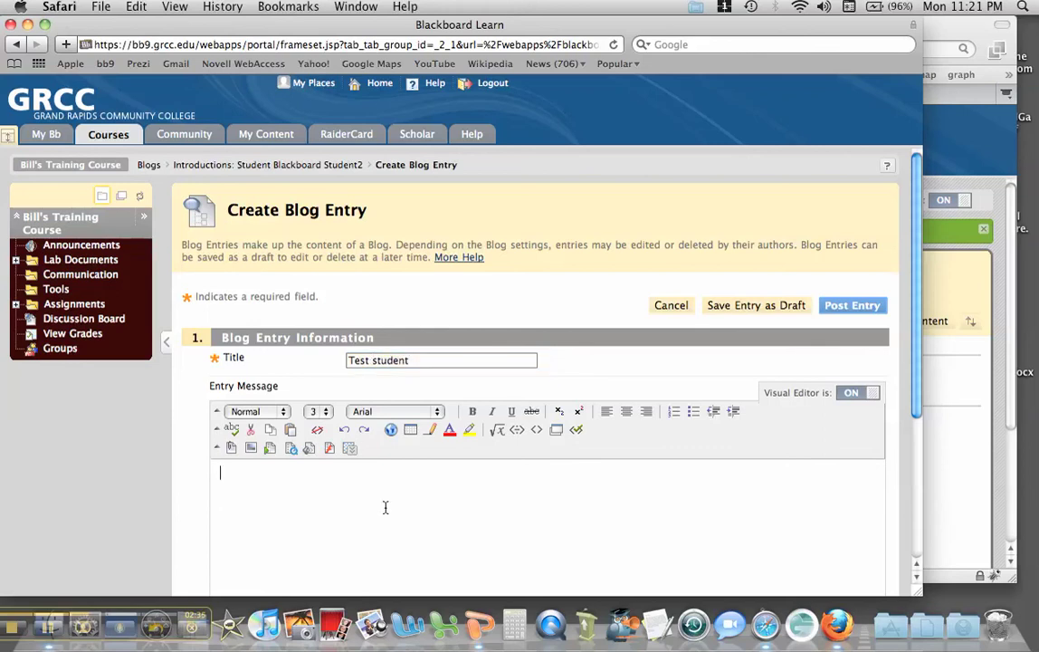
text(Hi!)
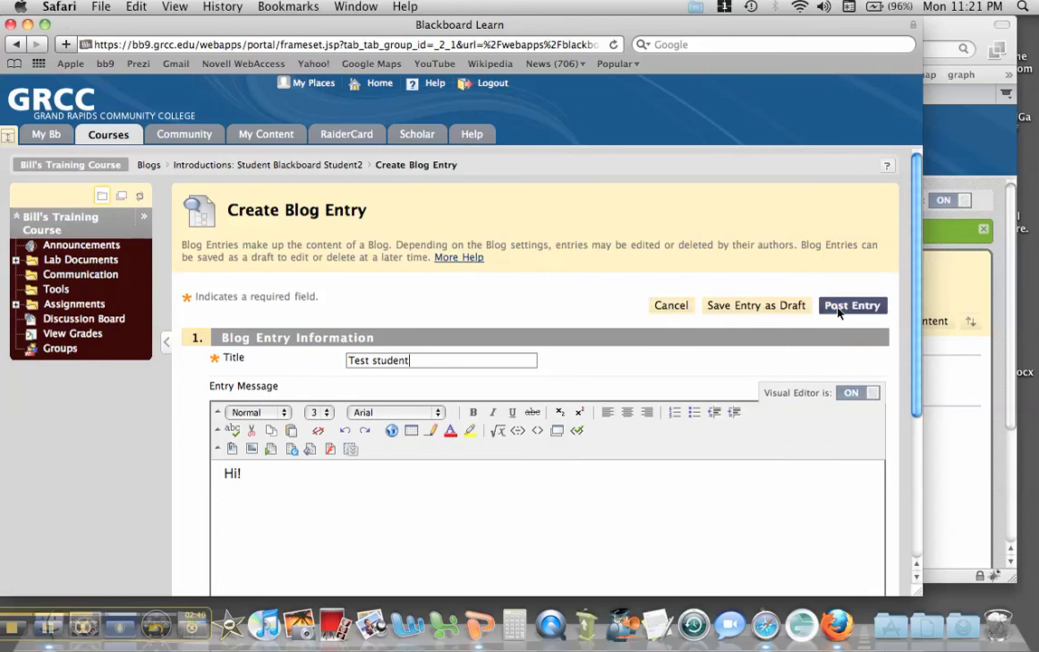
click(839, 312)
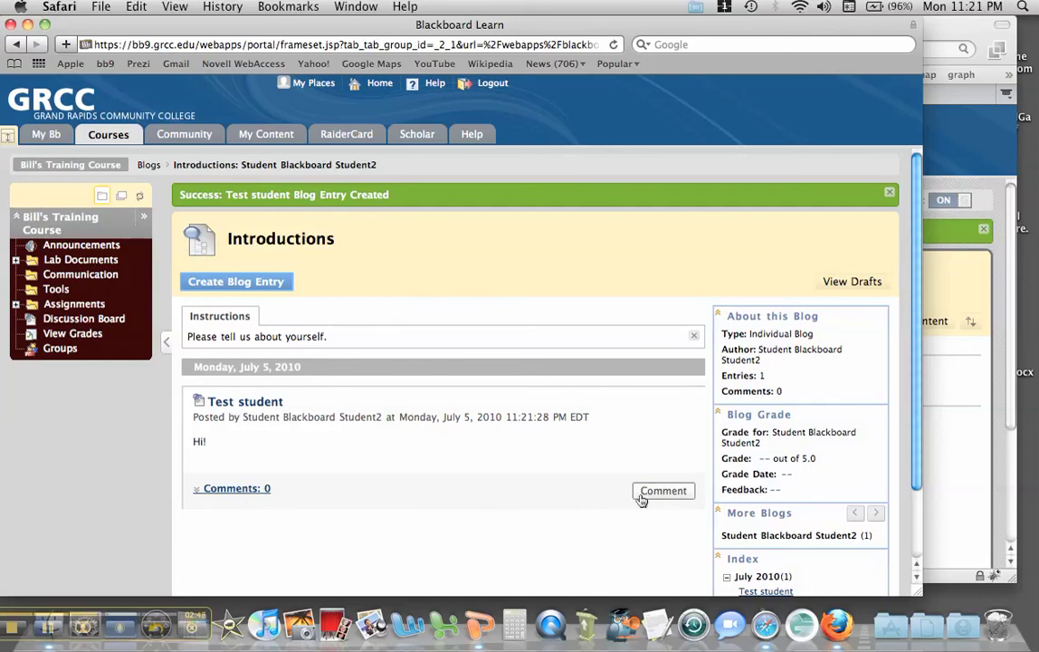
In the instructor's window, open the student's blog in Introductions.
click(938, 473)
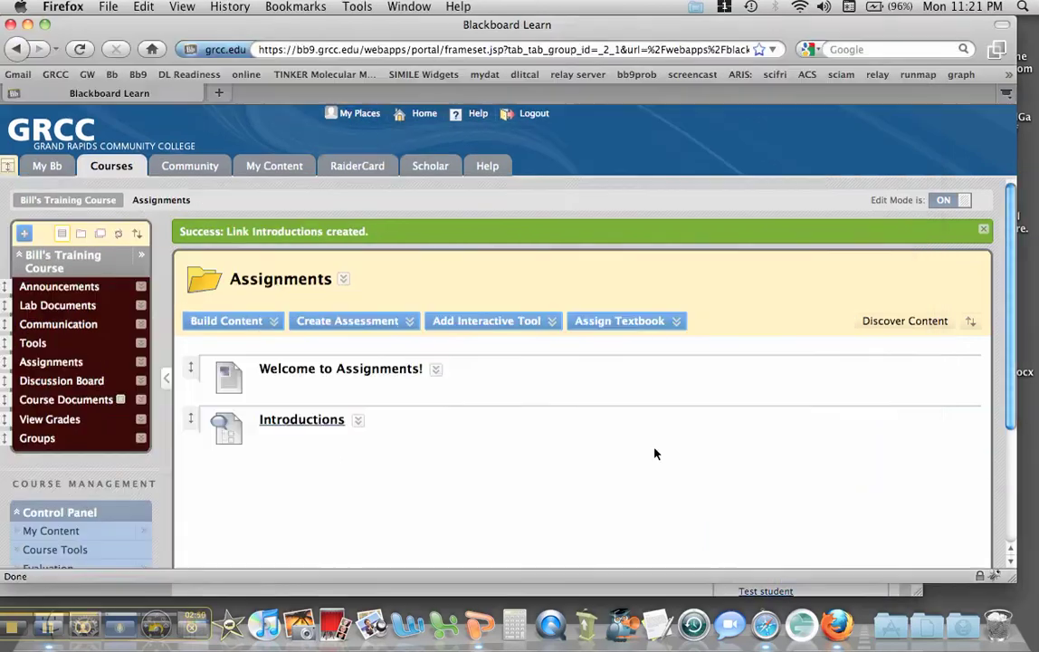
click(313, 425)
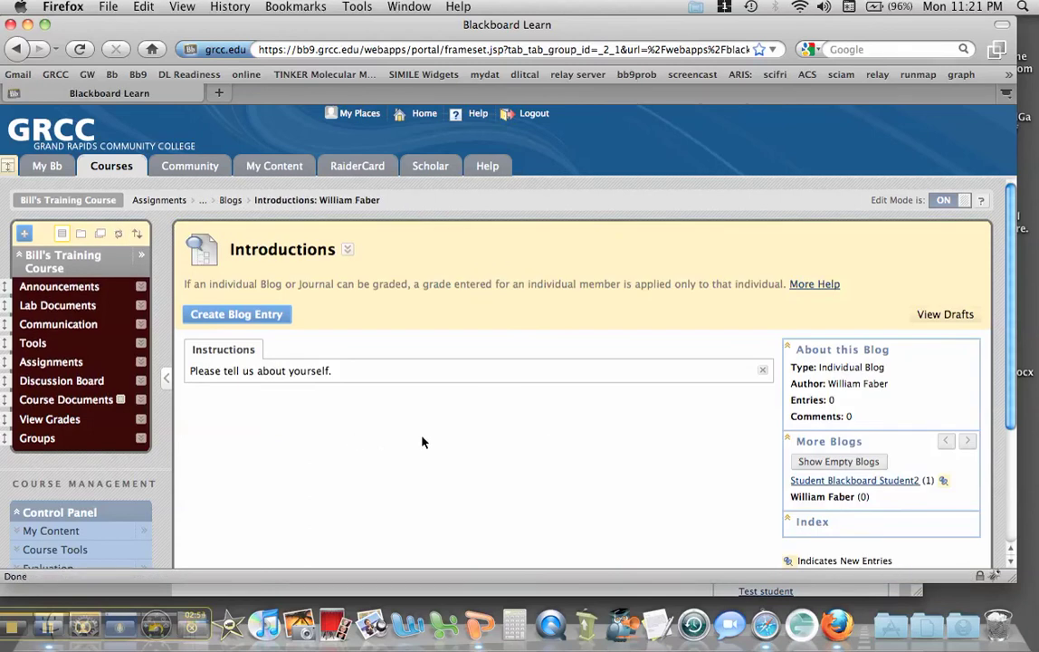
scroll(562, 454, down, 1)
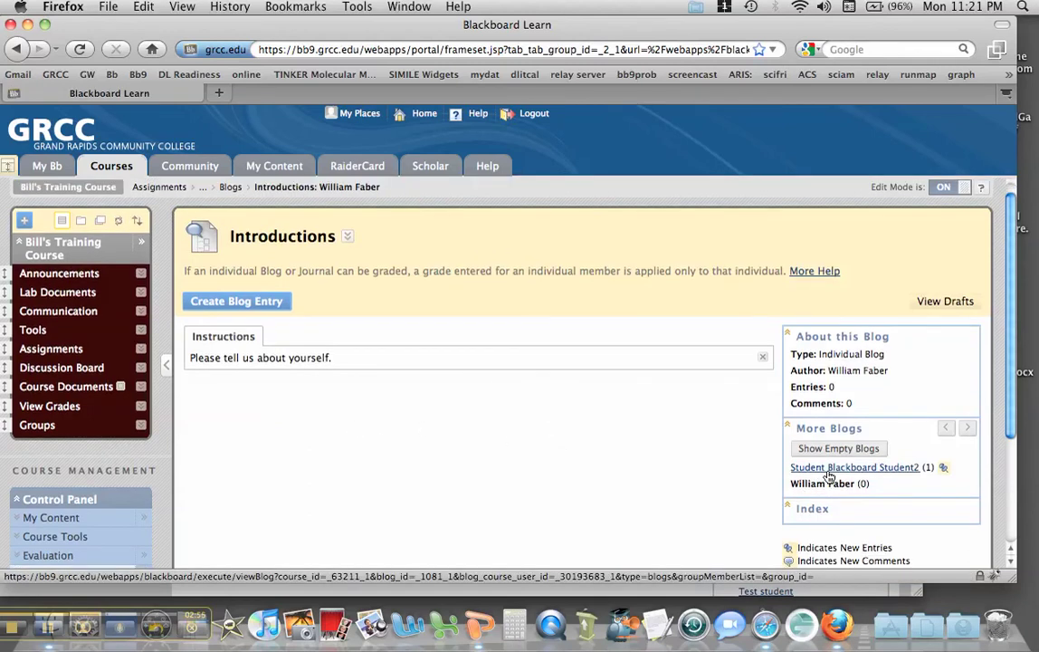
click(828, 467)
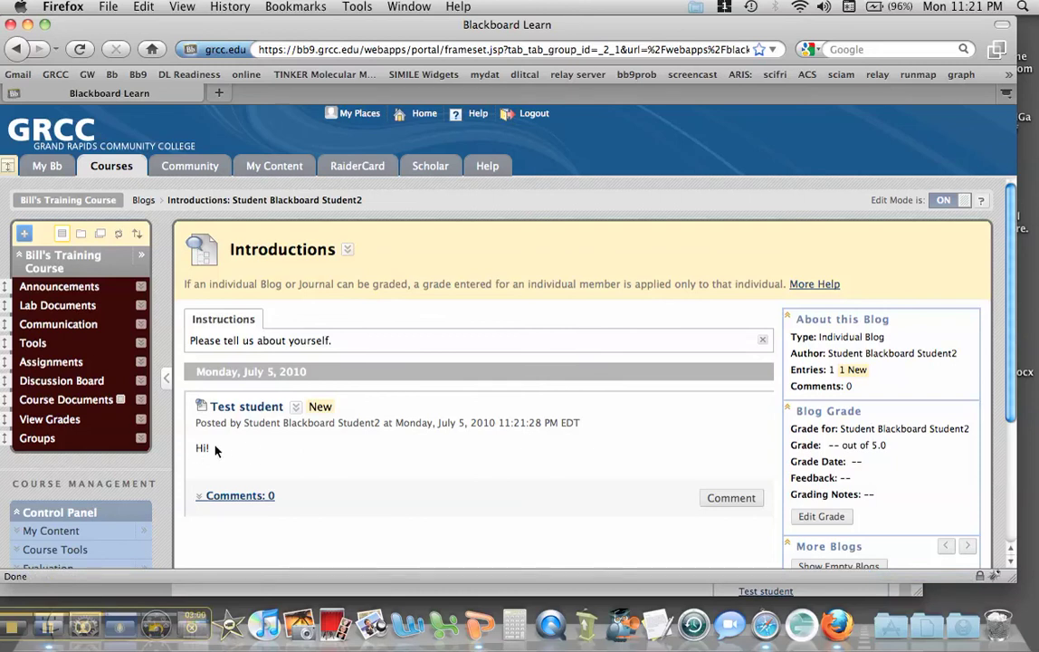
Add the comment 'Hi' to the Test student entry.
click(232, 498)
scroll(367, 496, down, 3)
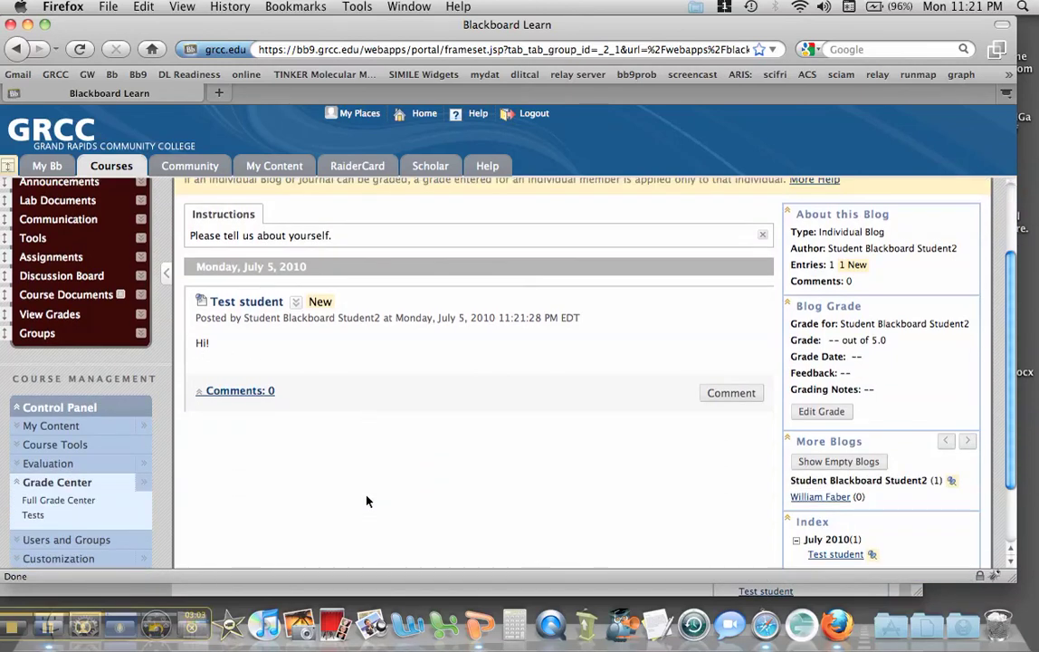
click(732, 393)
text(Hi)
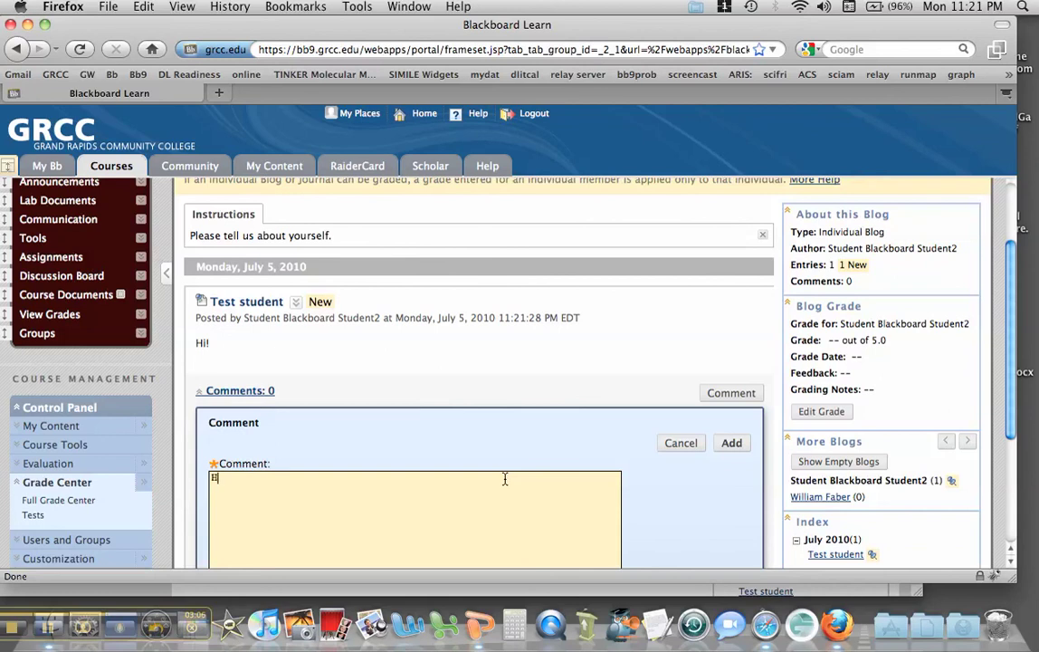
click(720, 447)
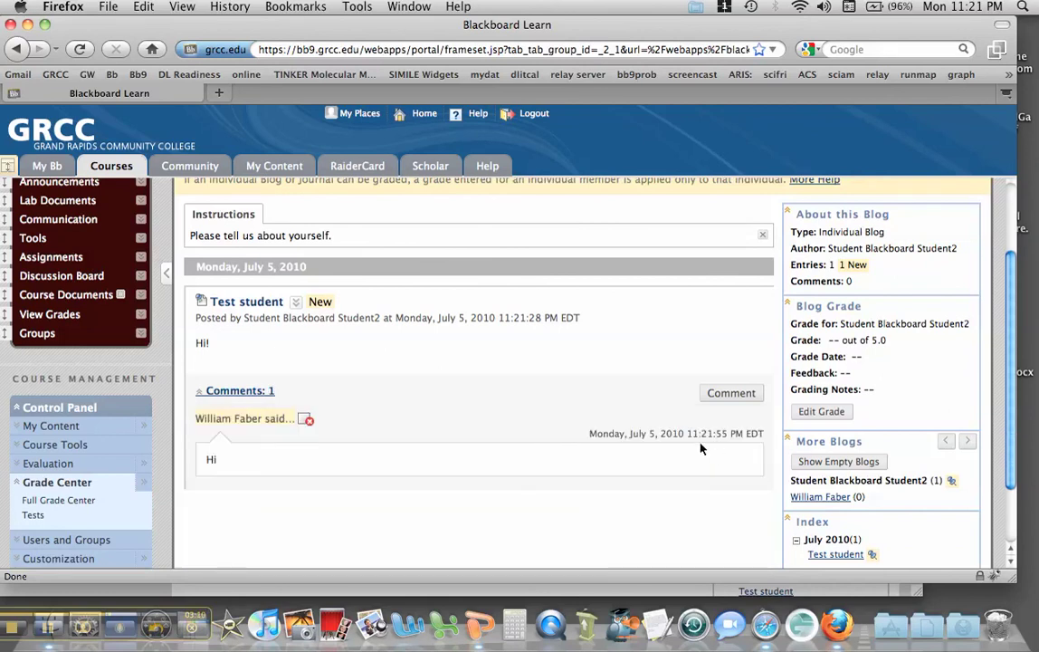
Give the student's blog a grade of 5 out of 5, then return to Assignments.
click(824, 414)
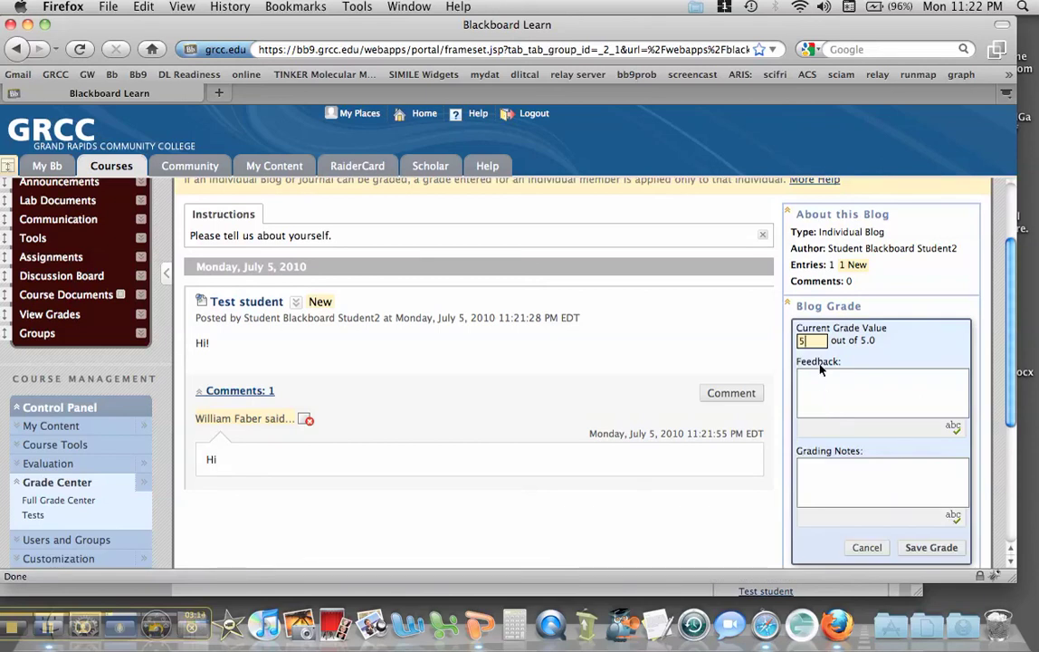
click(858, 392)
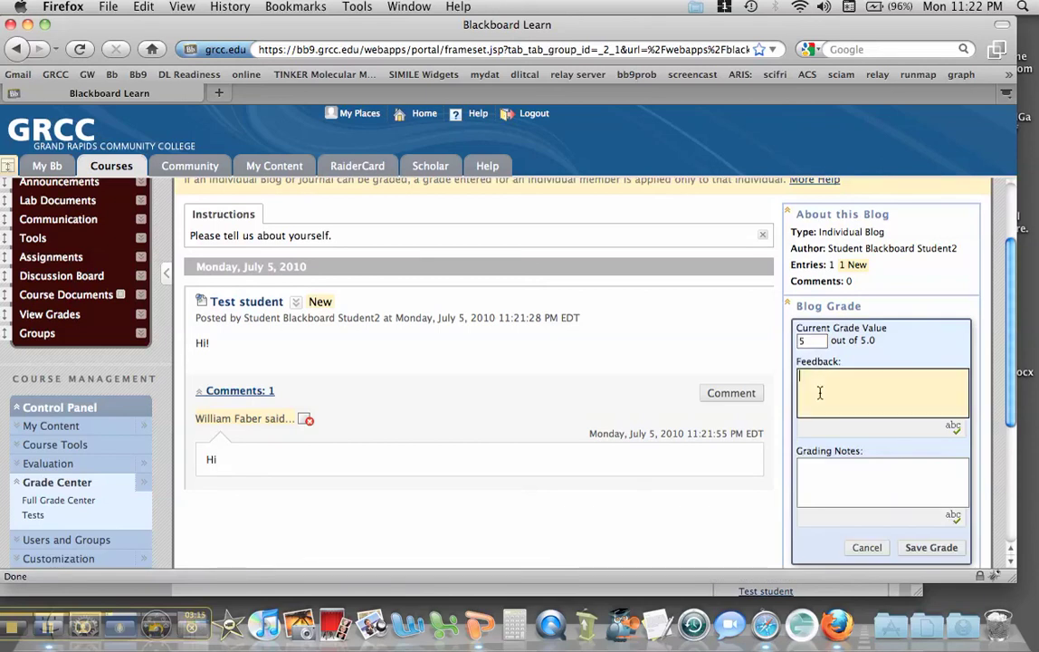
click(930, 548)
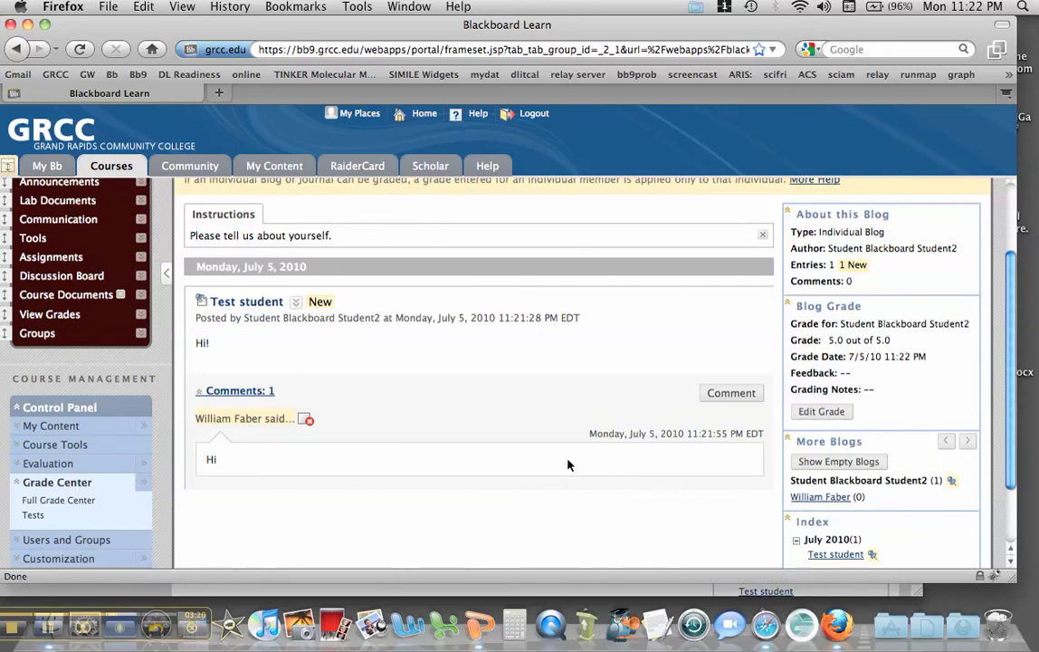
scroll(569, 465, up, 3)
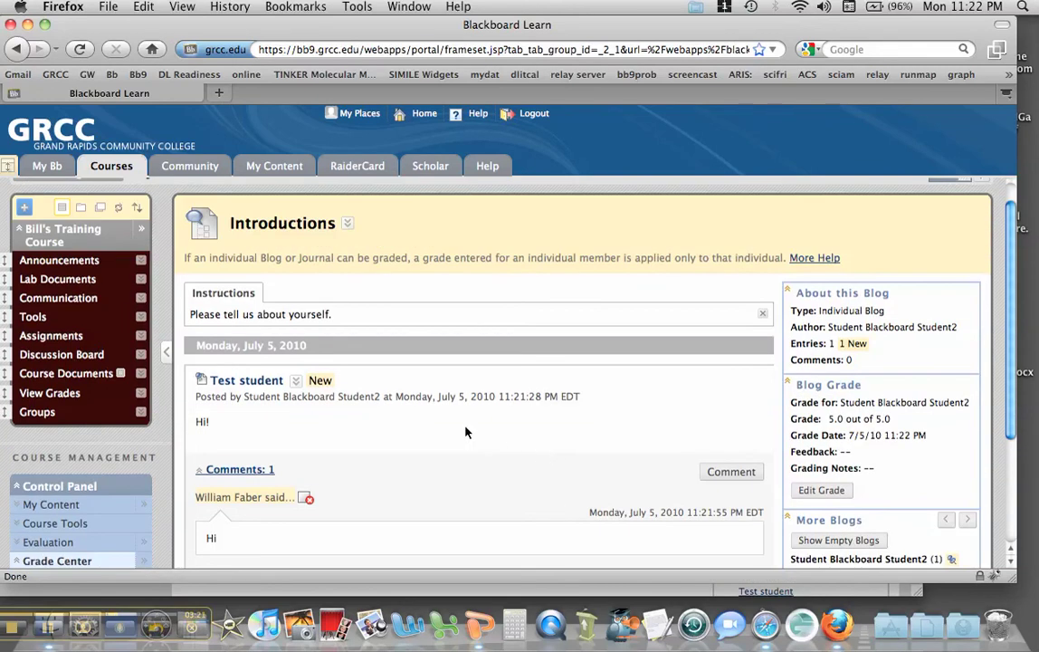
click(51, 335)
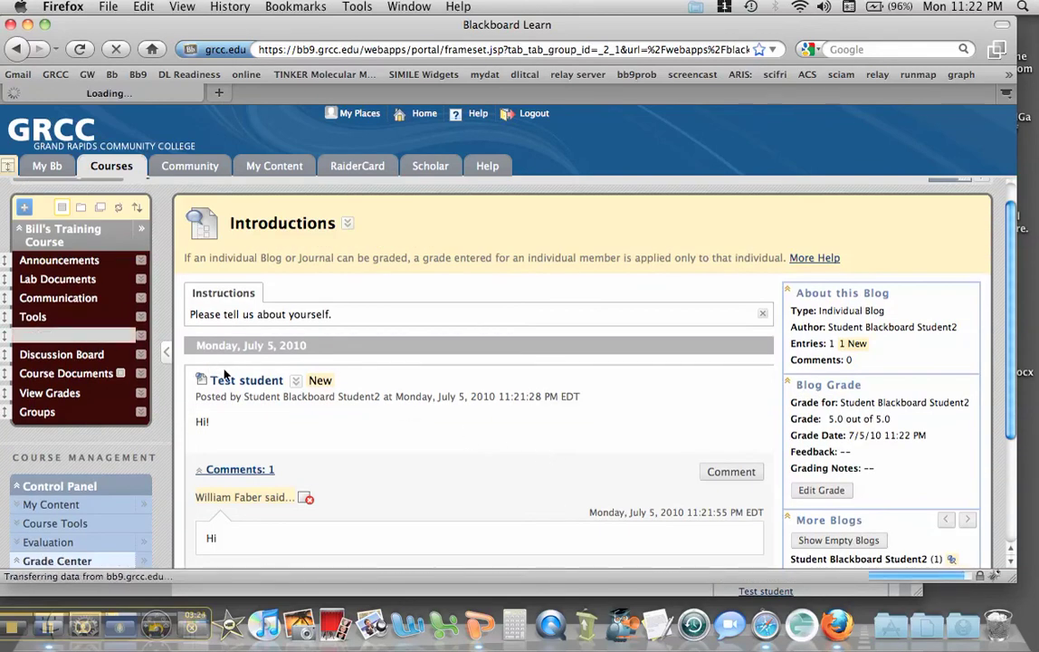
Add another Blog link to Assignments and start creating a new blog.
click(484, 290)
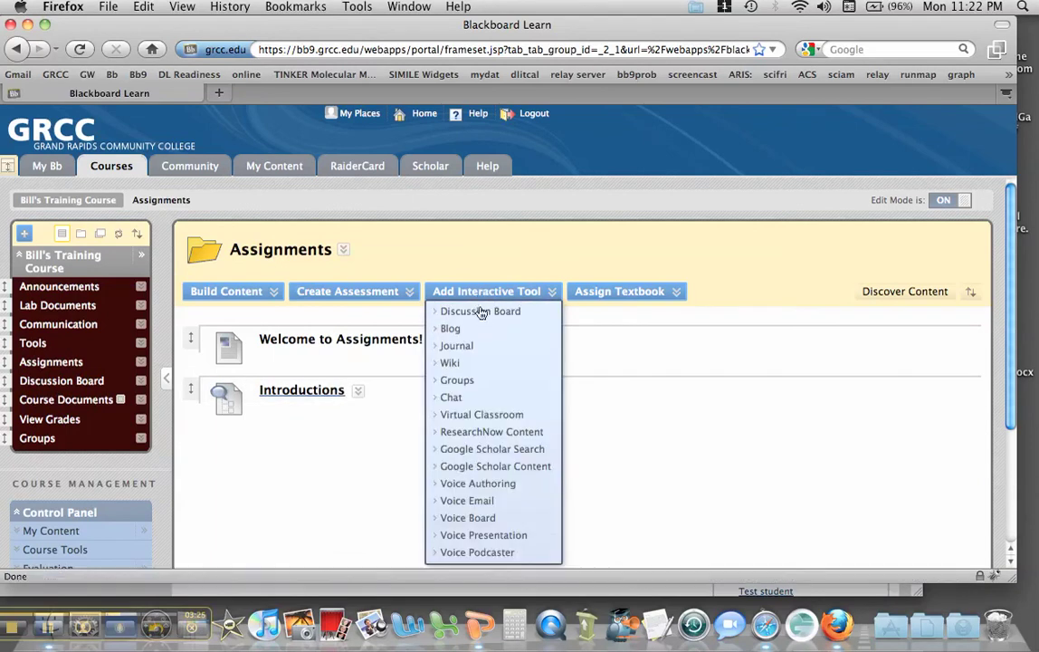
click(466, 330)
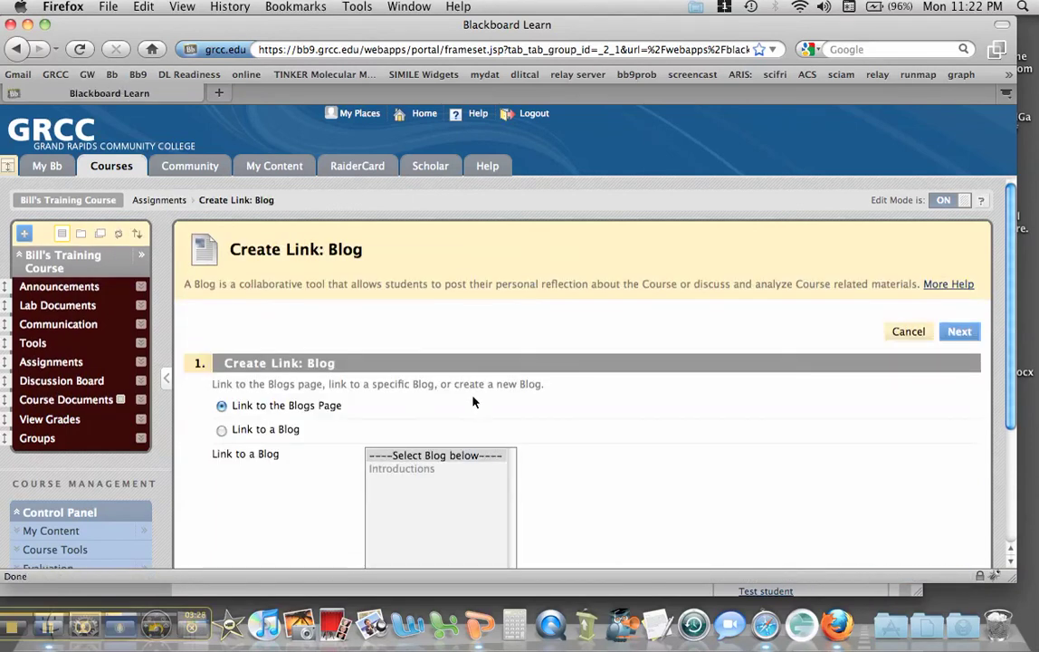
click(286, 429)
scroll(283, 437, down, 2)
scroll(283, 436, down, 2)
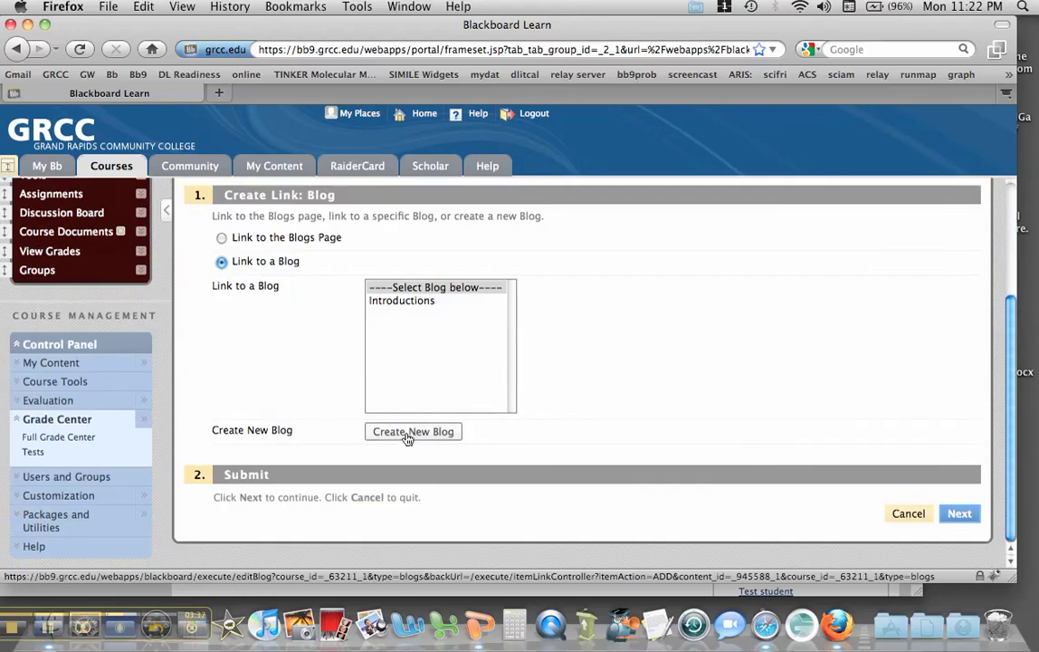
click(409, 434)
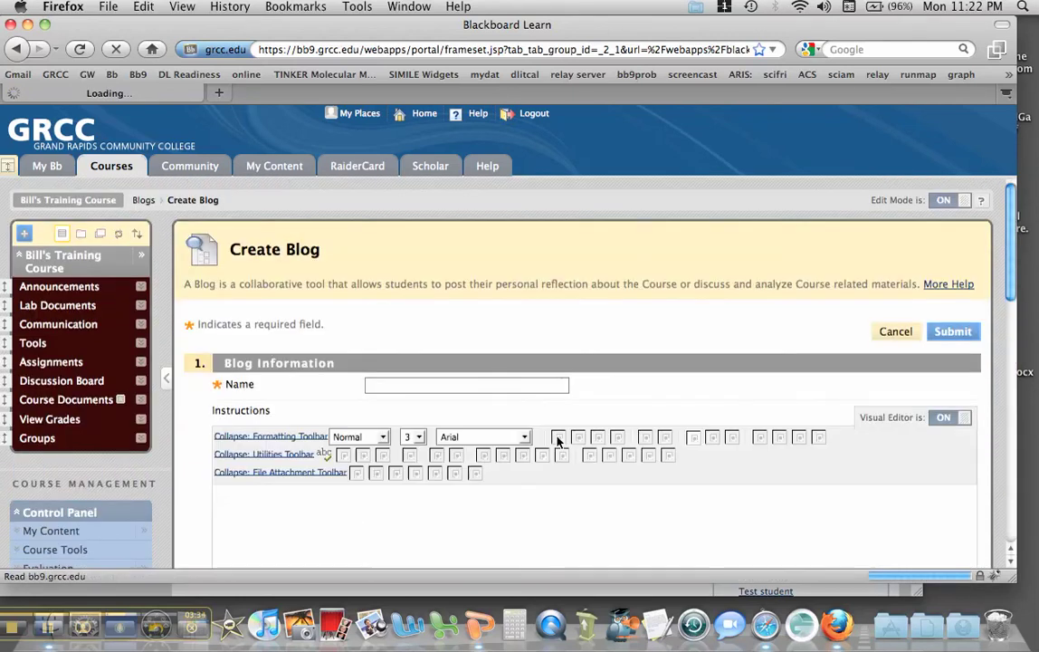
Set the Blog Type to Course and disallow anonymous entries and comments.
scroll(557, 437, down, 3)
scroll(480, 406, down, 12)
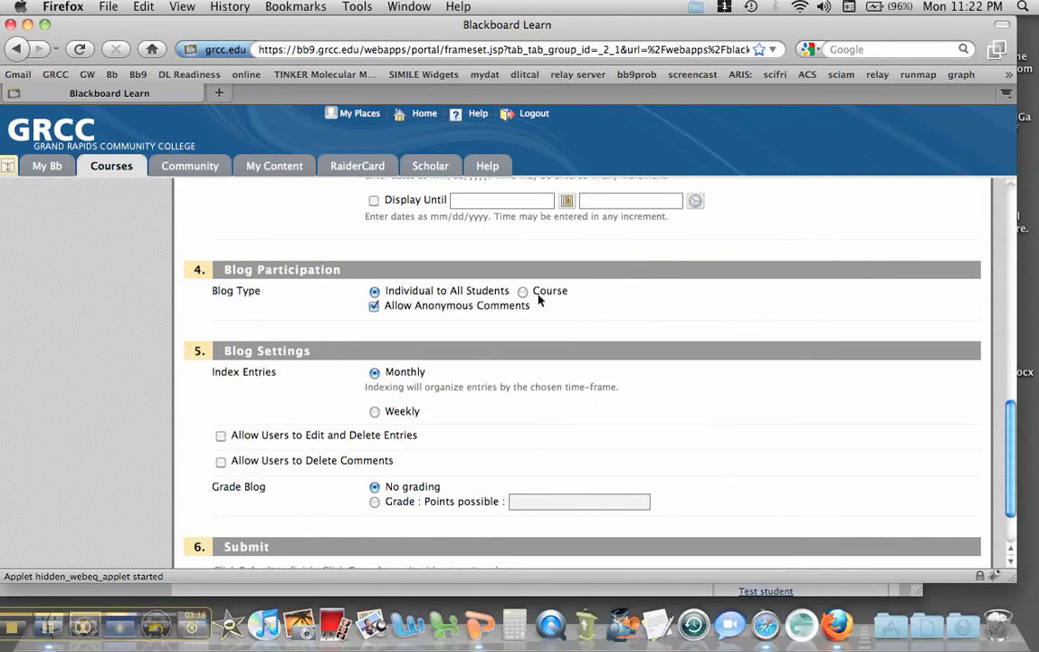
click(523, 292)
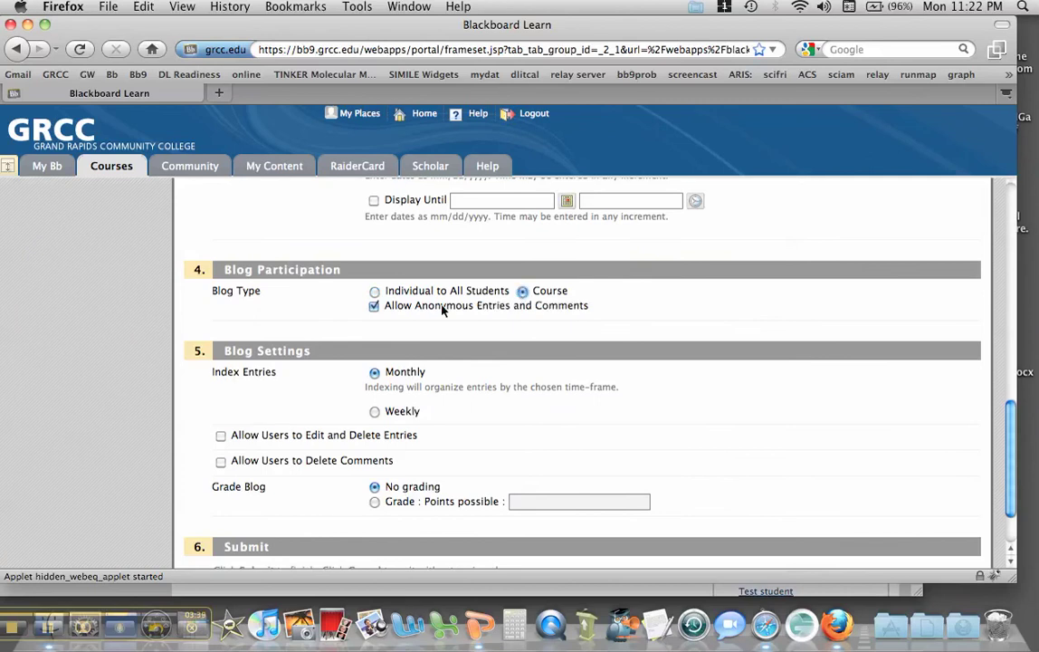
click(376, 307)
scroll(570, 351, up, 3)
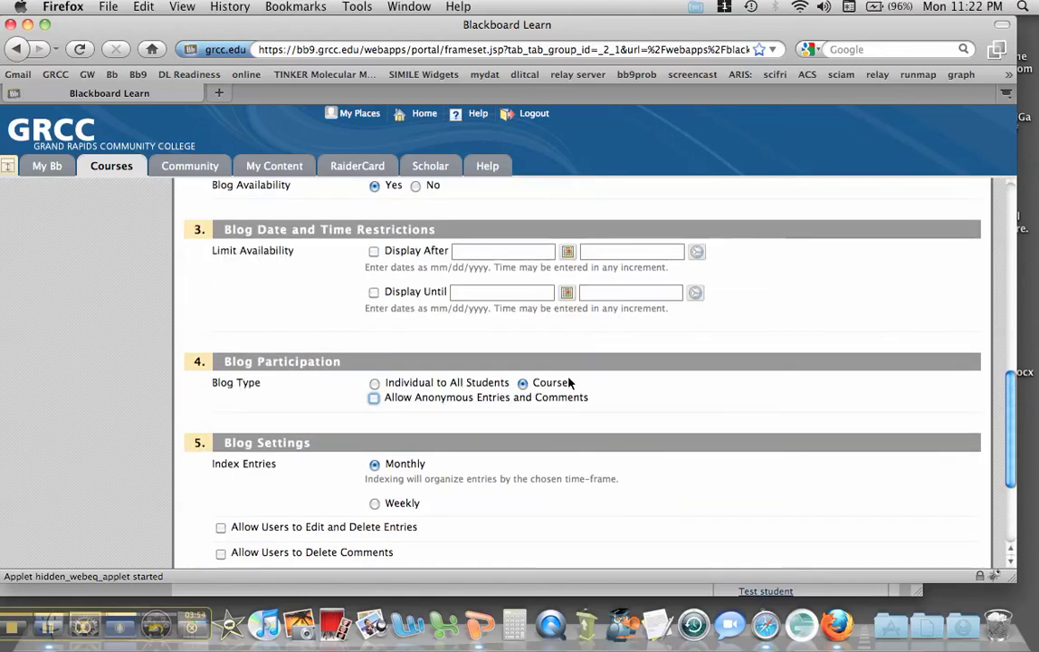